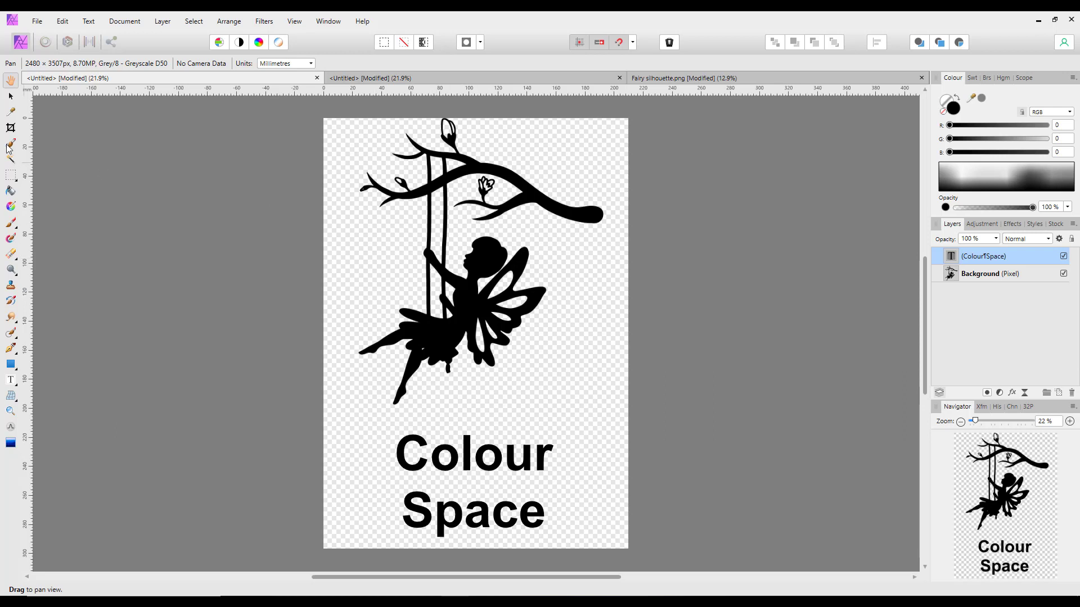
# - Briefly select the Colour Space text, deselect it, then select the fairy Background layer
pyautogui.click(11, 98)
pyautogui.click(438, 248)
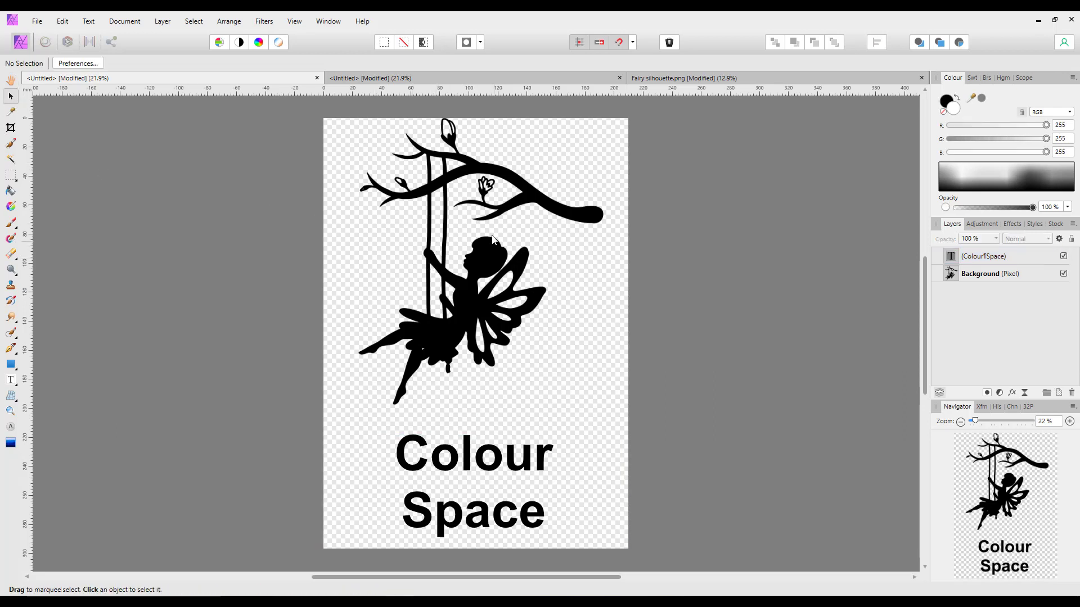
pyautogui.click(475, 296)
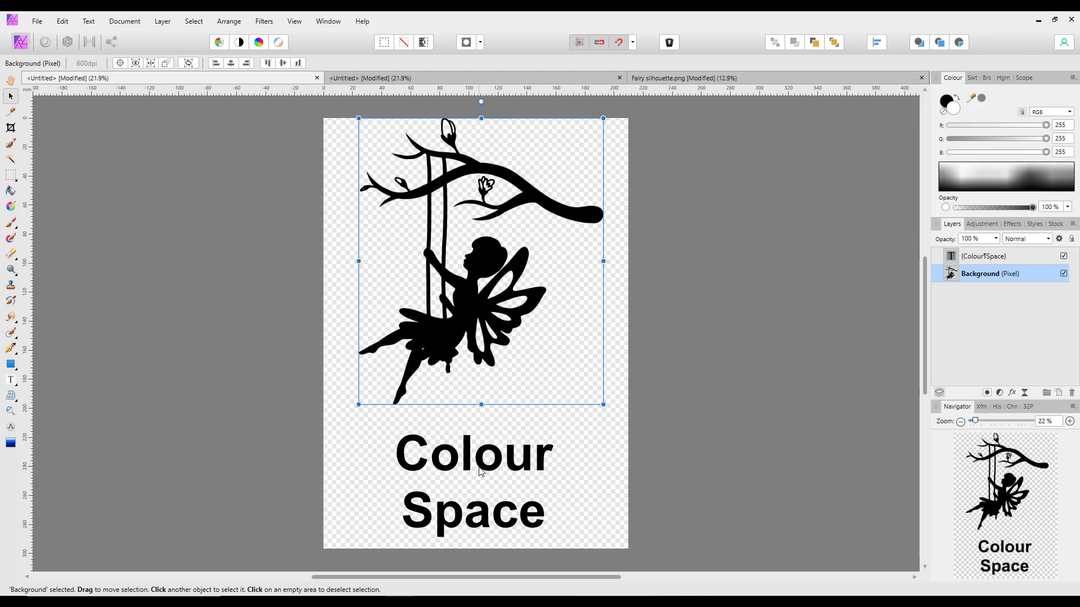
# - Return from the second untitled poster to the first and reselect its fairy Background layer
pyautogui.click(424, 83)
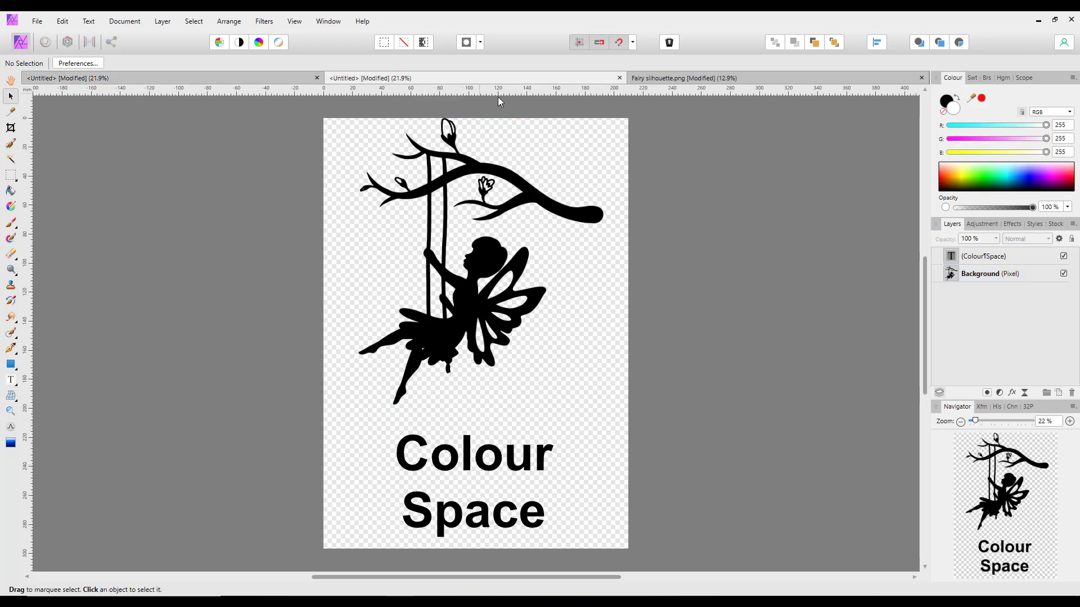
pyautogui.click(265, 81)
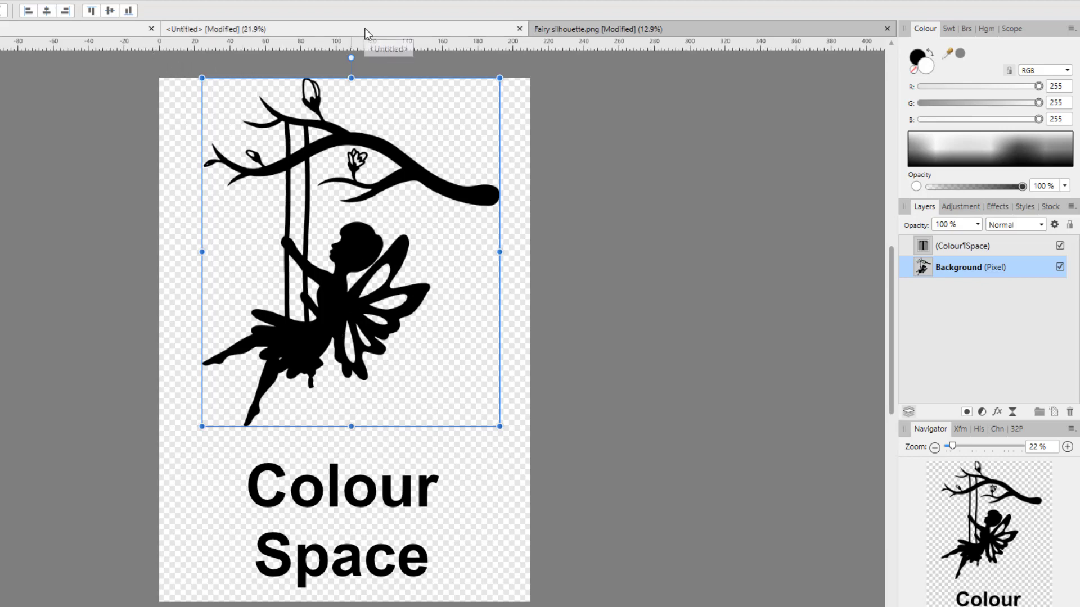
pyautogui.hotkey('ctrl', 'd')
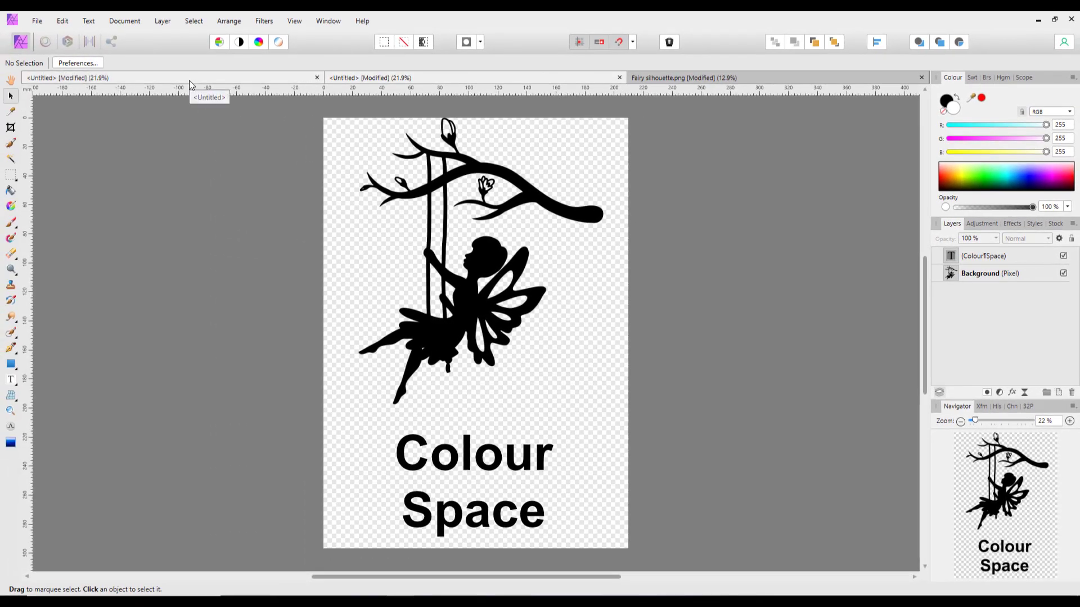
pyautogui.hotkey('alt', '[')
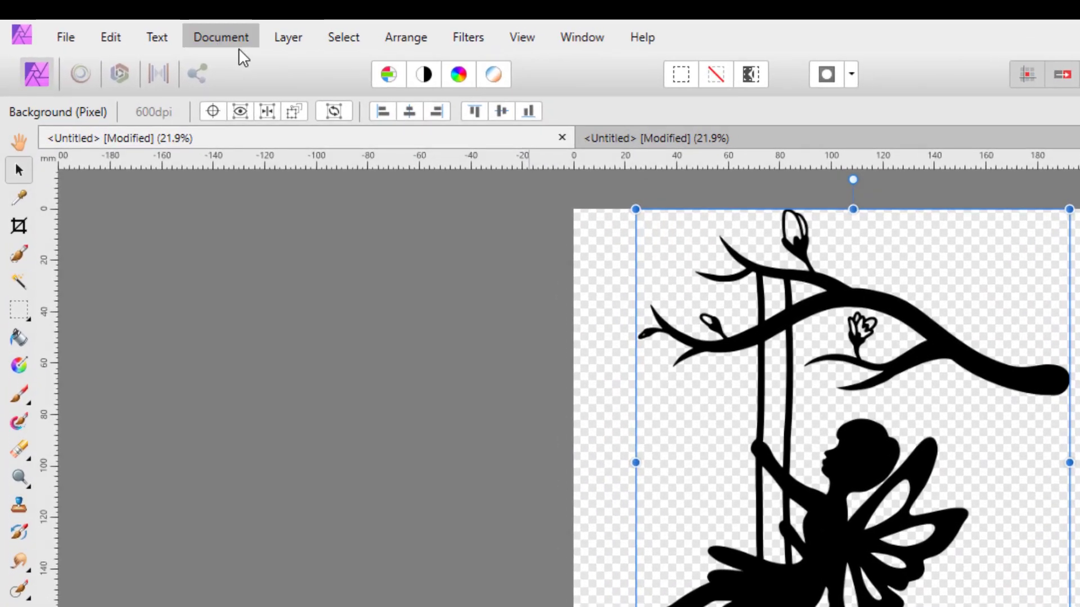
# - Open Document > Convert Format / ICC Profile and move the Convert dialog clear of the fairy
pyautogui.click(237, 45)
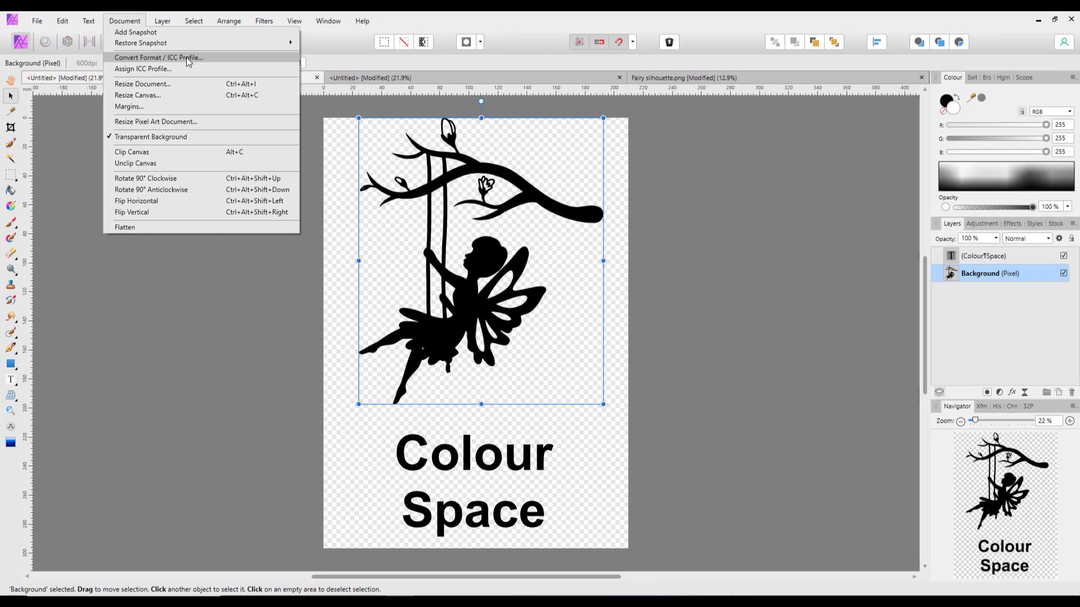
pyautogui.click(324, 104)
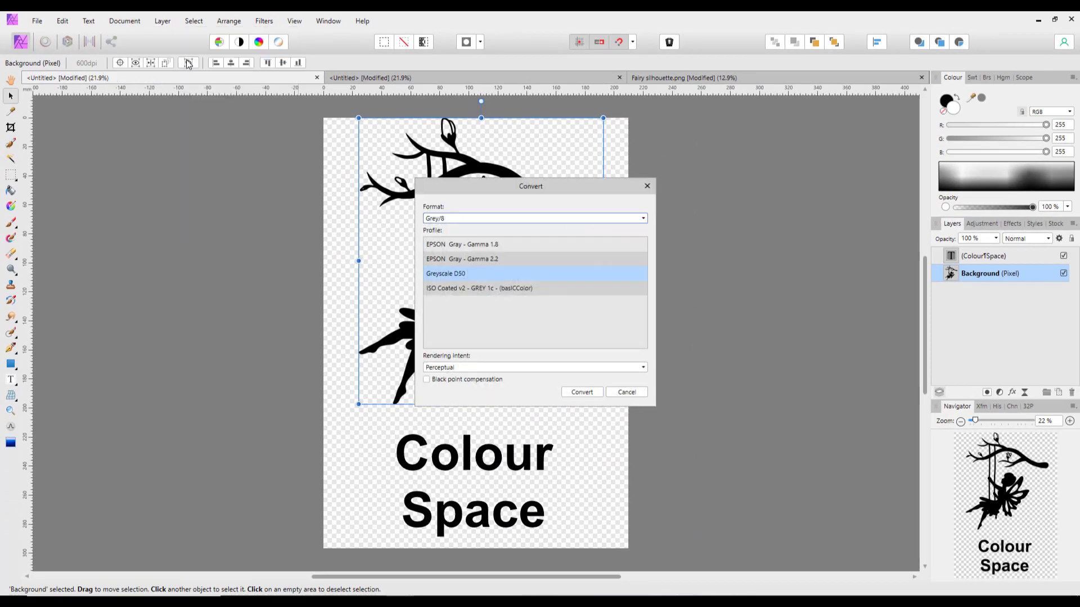
pyautogui.moveTo(569, 189); pyautogui.dragTo(774, 164)
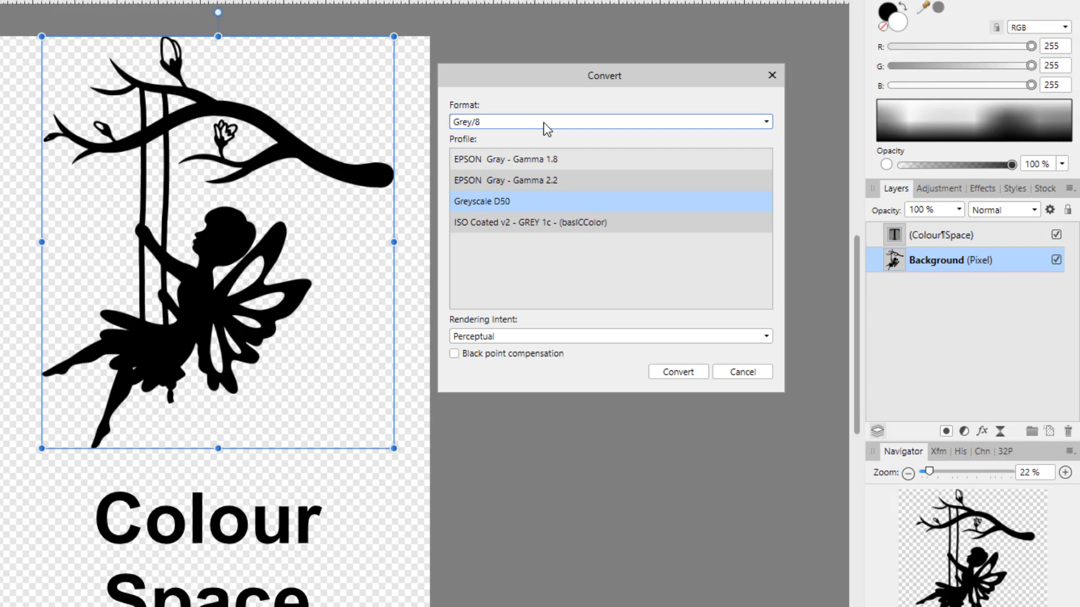
# - Convert the poster's format to RGB/8, keeping the Perceptual rendering intent
pyautogui.click(768, 121)
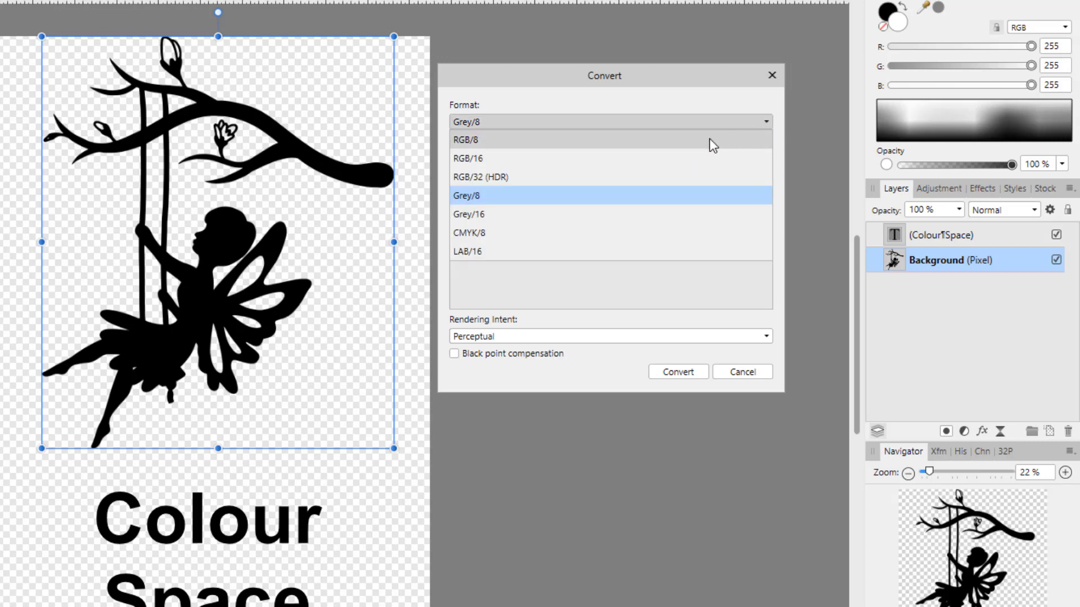
pyautogui.click(466, 142)
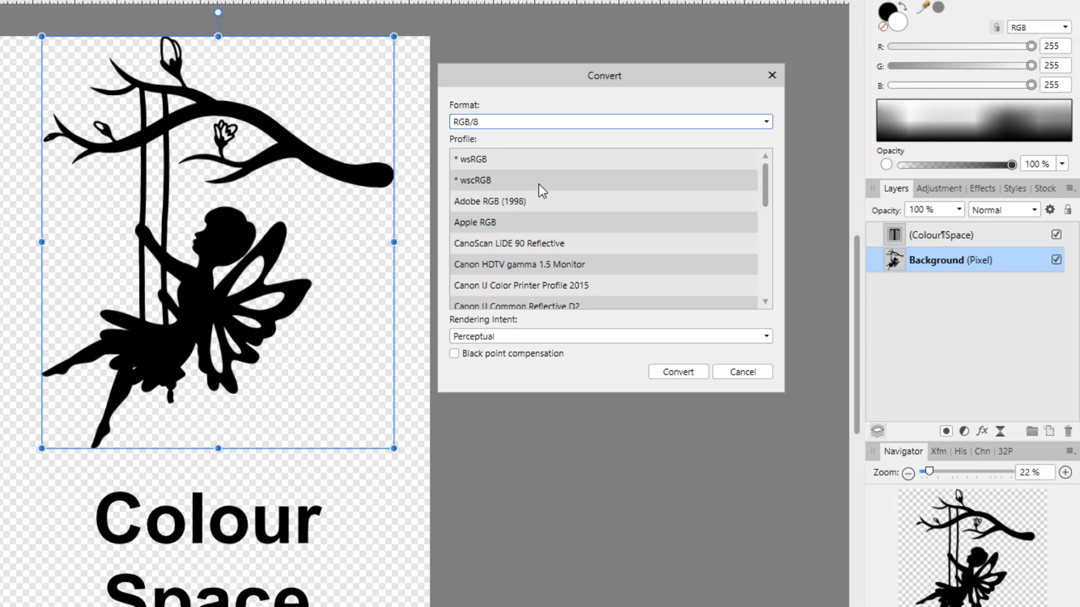
pyautogui.moveTo(765, 179); pyautogui.dragTo(770, 284)
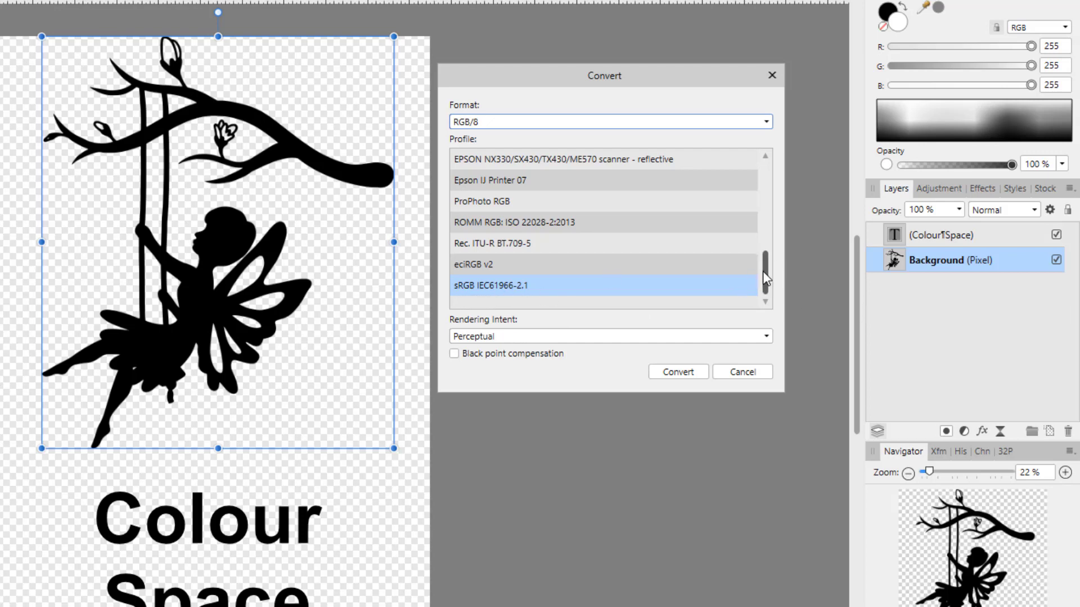
pyautogui.moveTo(764, 271); pyautogui.dragTo(770, 171)
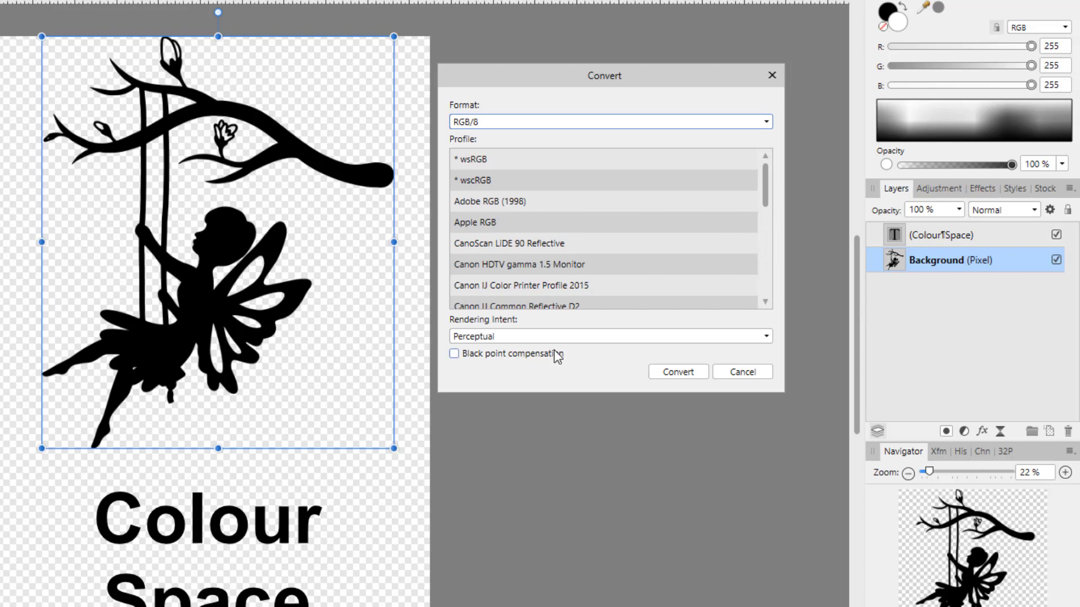
pyautogui.click(766, 336)
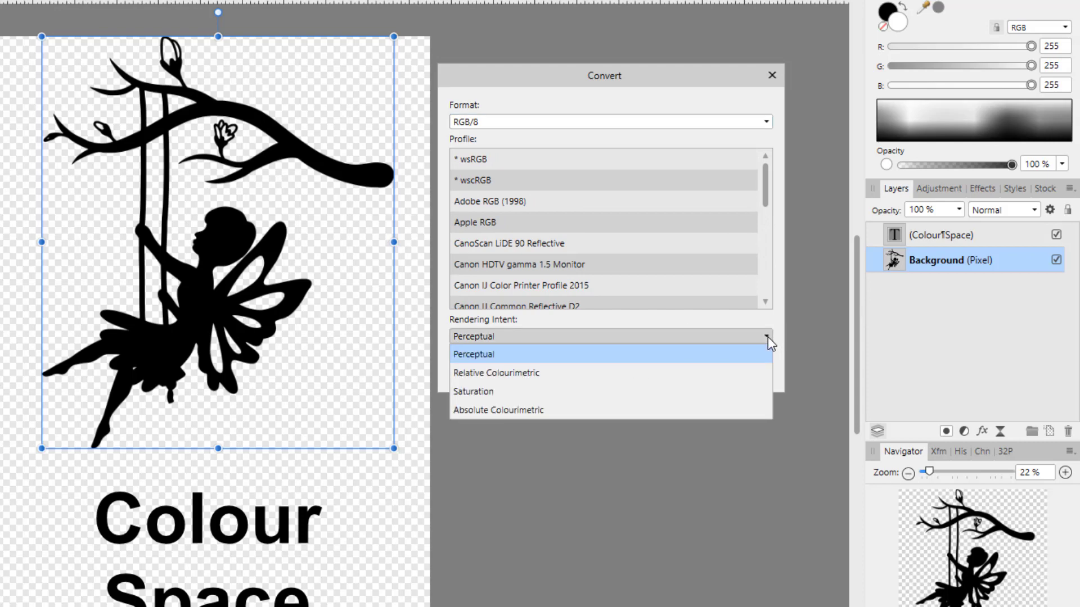
pyautogui.click(768, 336)
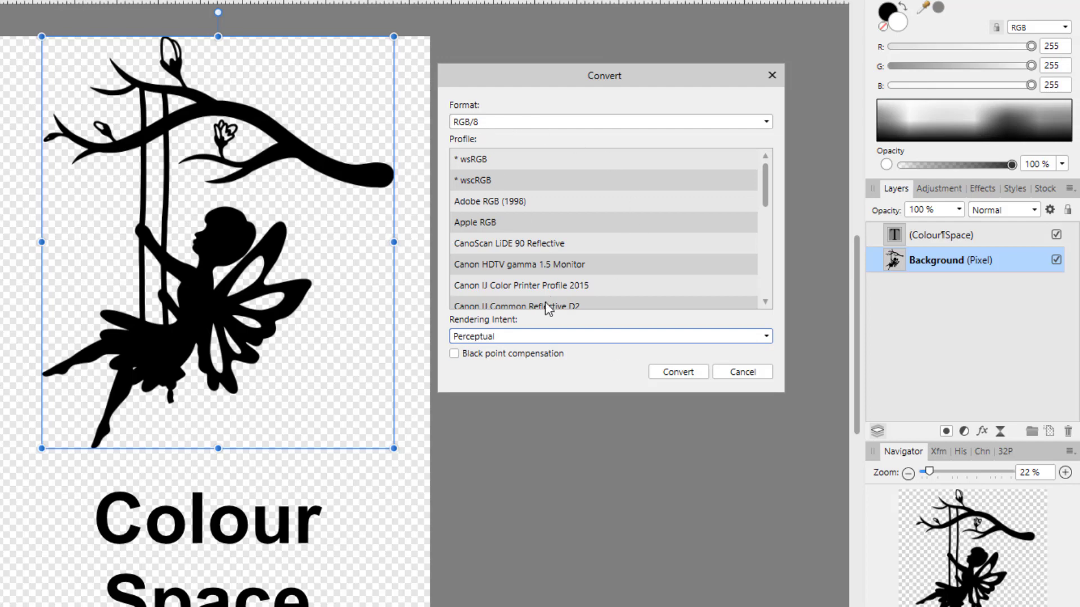
pyautogui.click(680, 373)
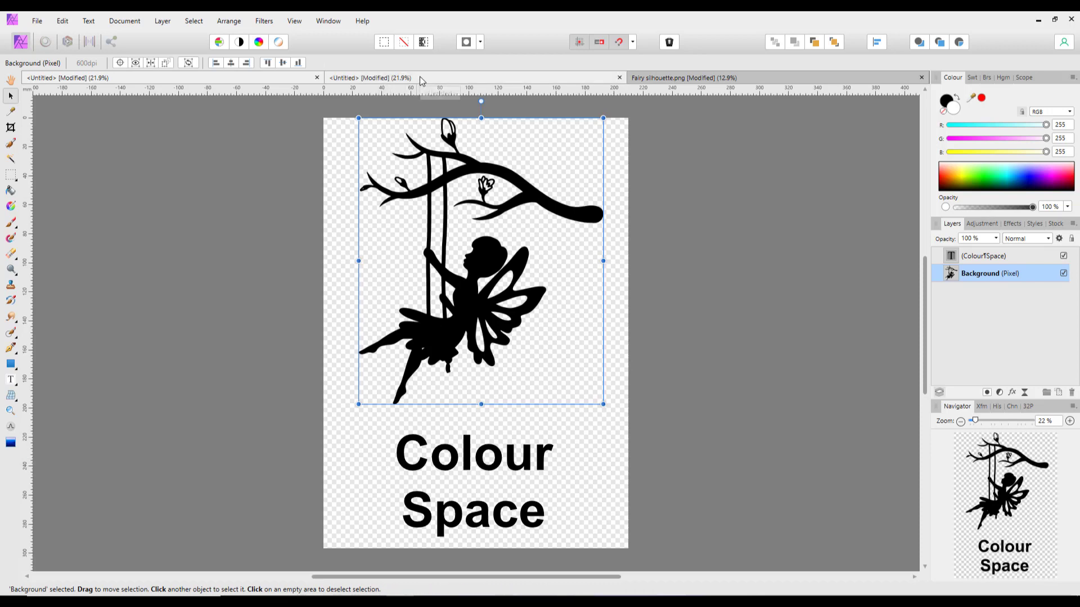
pyautogui.hotkey('ctrl', 'd')
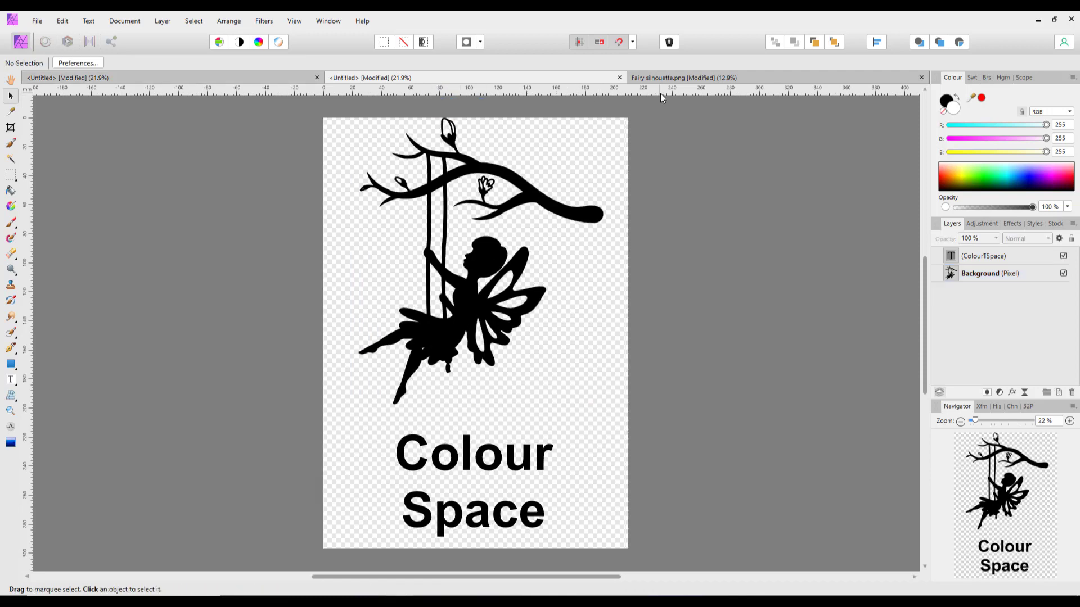
# - Apply Filters > Colours > Erase White Paper to the Fairy silhouette.png document
pyautogui.click(663, 78)
pyautogui.press('h')
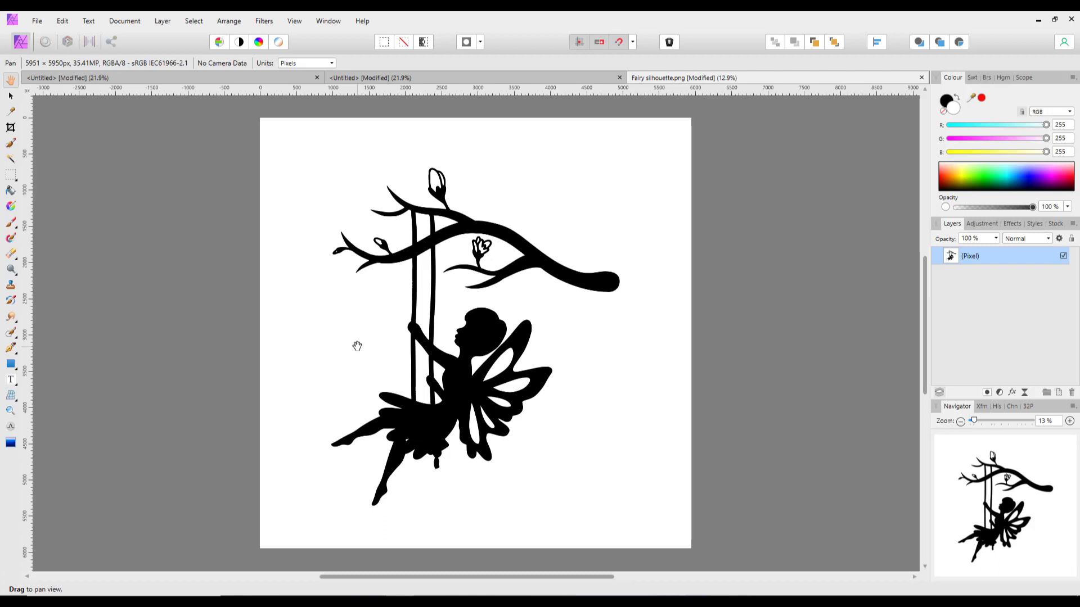
pyautogui.click(265, 24)
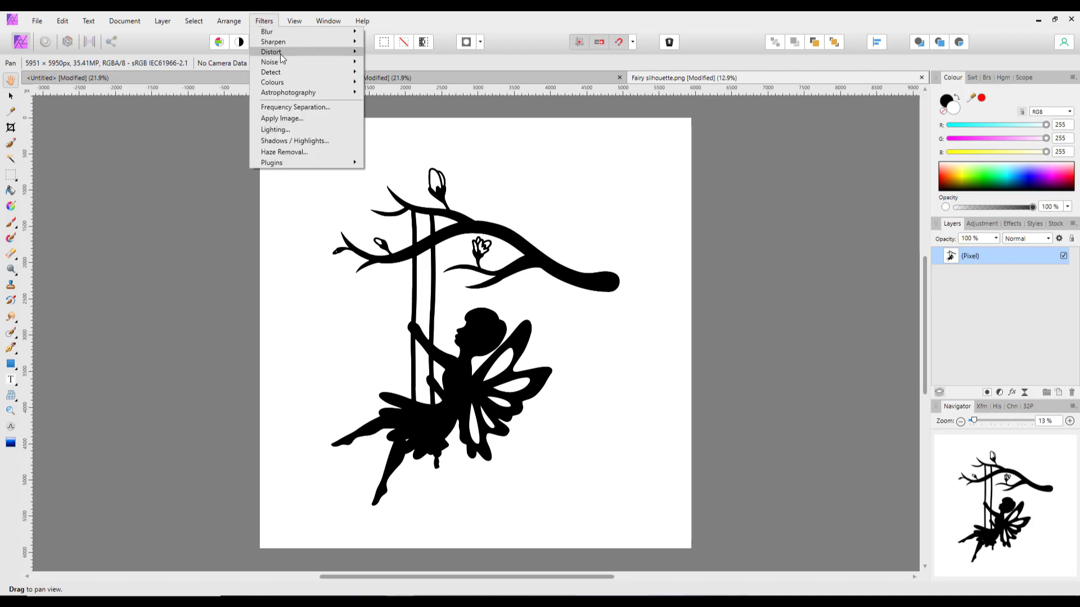
pyautogui.moveTo(334, 85)
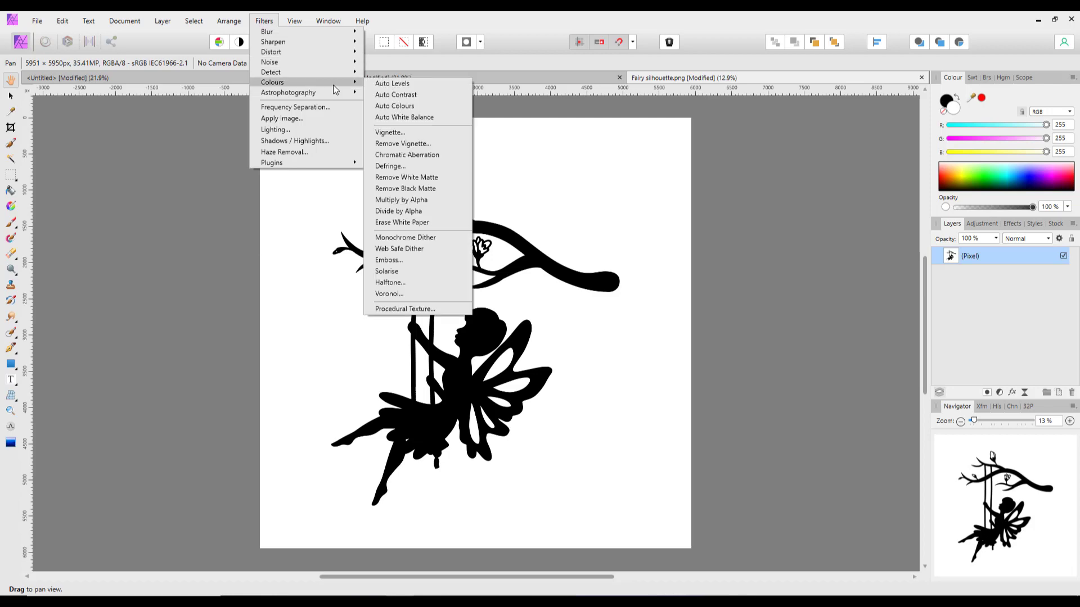
pyautogui.click(380, 224)
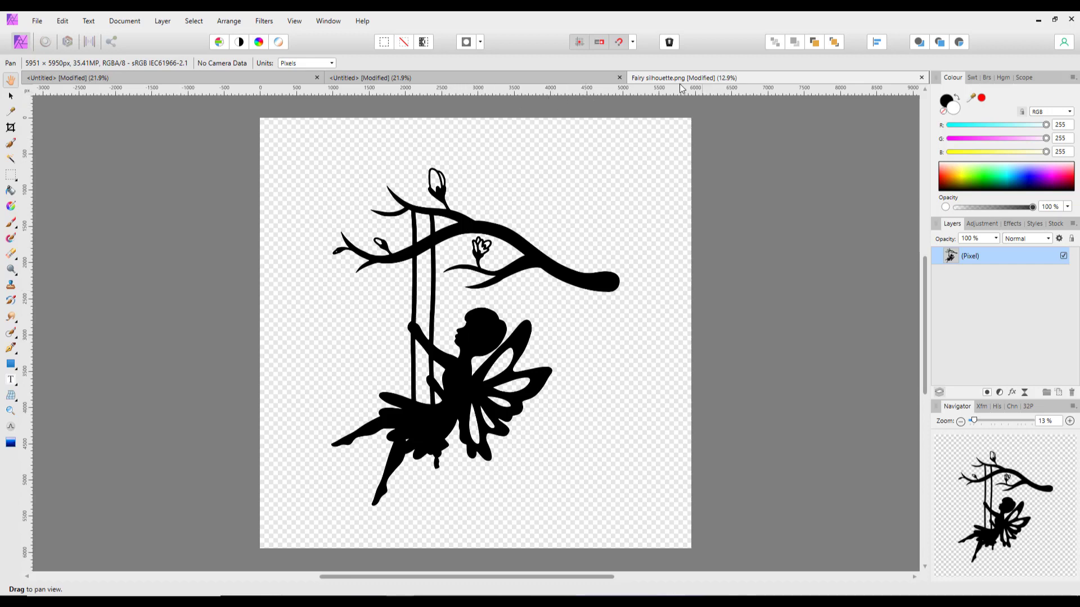
# - In the second poster, add an empty pixel layer beneath the fairy Background layer
pyautogui.click(450, 79)
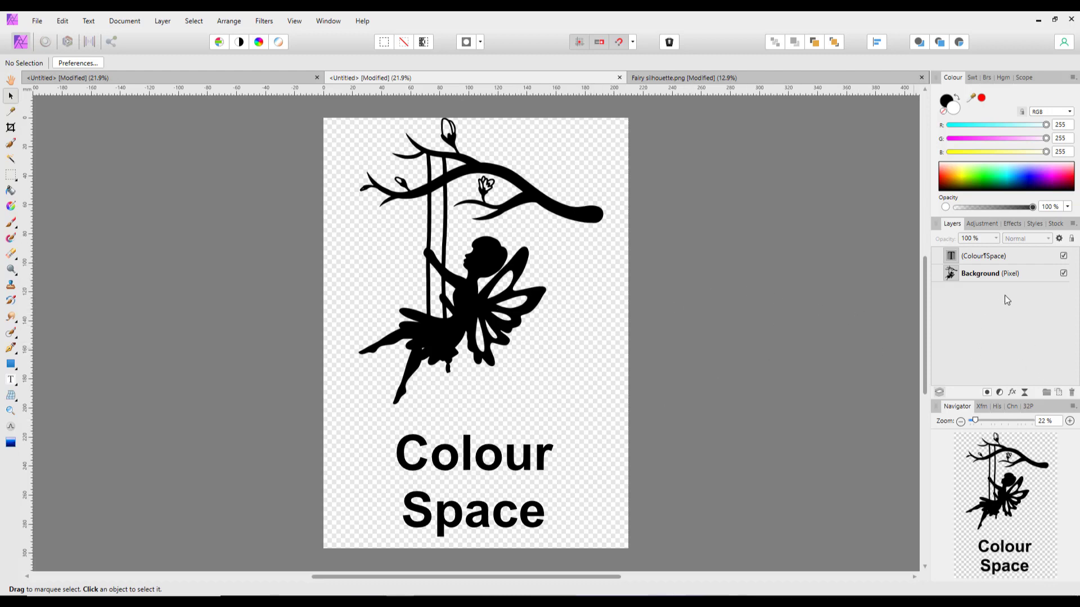
pyautogui.click(1017, 276)
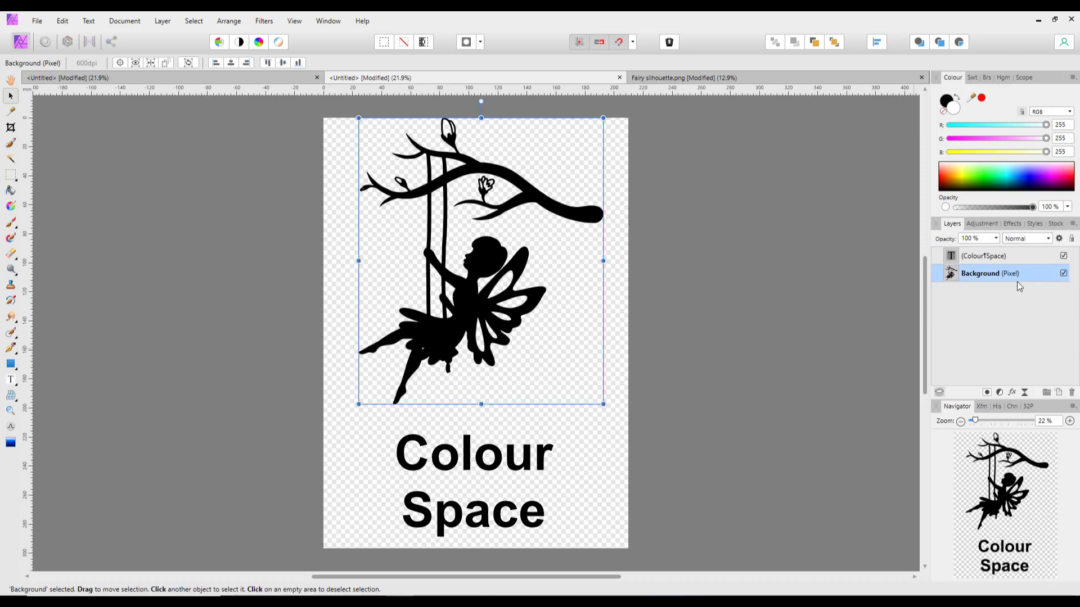
pyautogui.click(1059, 393)
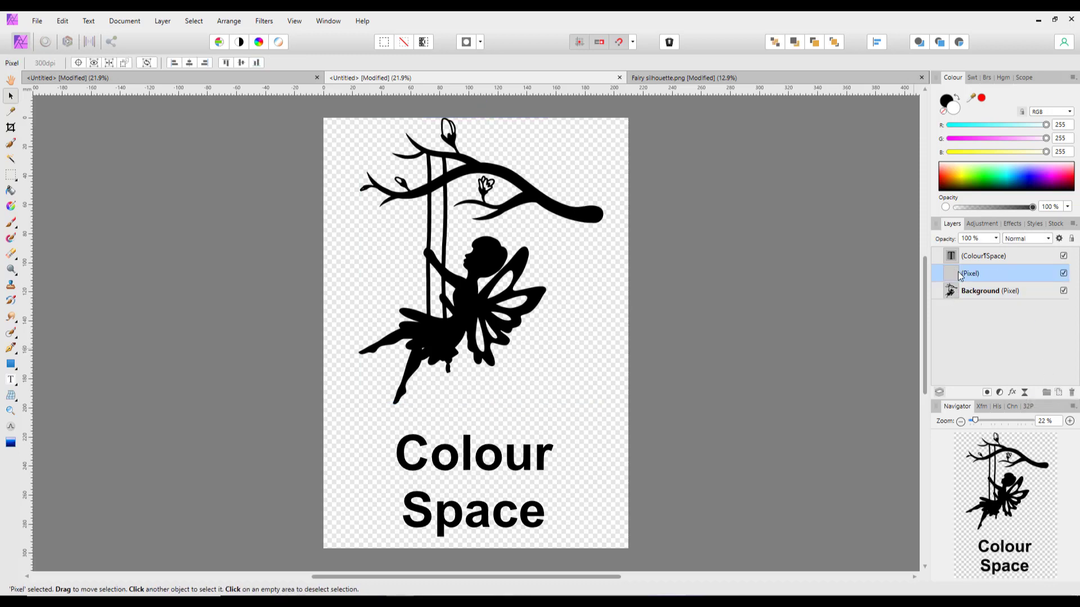
pyautogui.moveTo(959, 279); pyautogui.dragTo(958, 319)
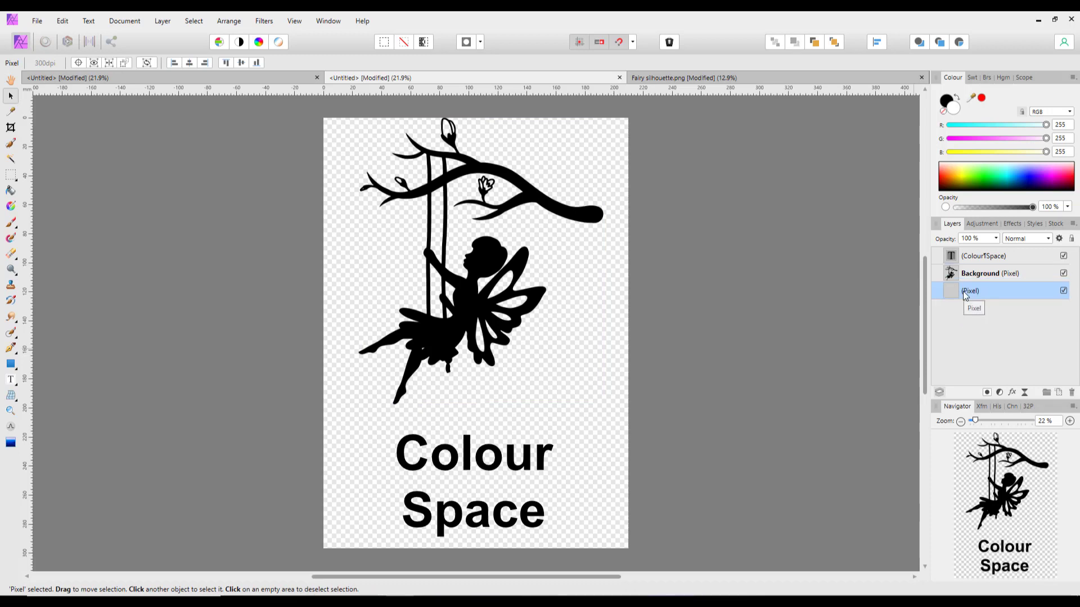
# - Draw a page-sized rectangle and fill it orange after trying green, blue and magenta
pyautogui.click(11, 364)
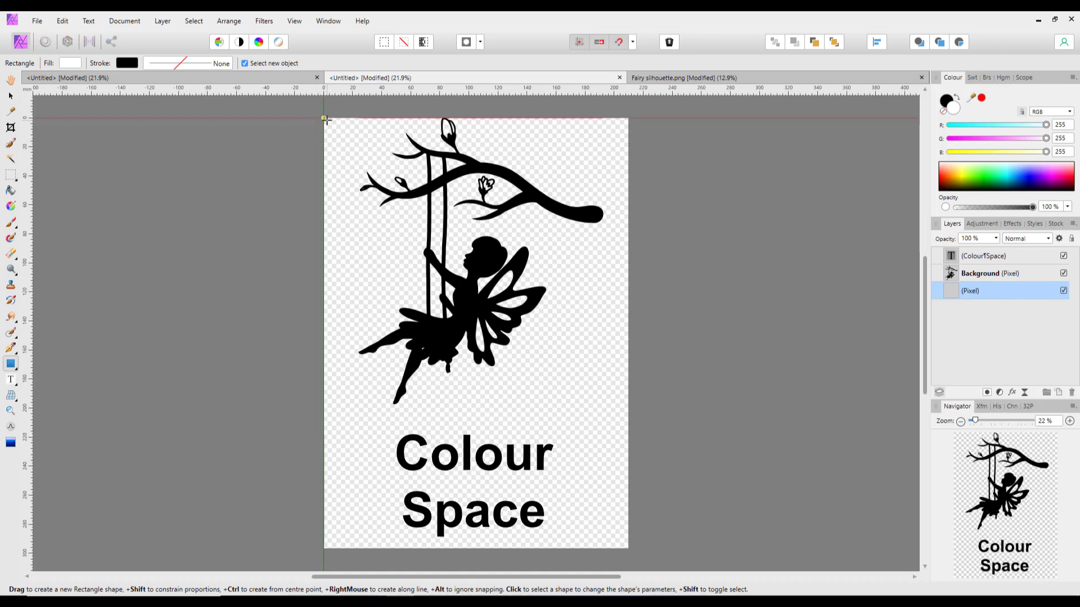
pyautogui.moveTo(325, 119); pyautogui.dragTo(629, 550)
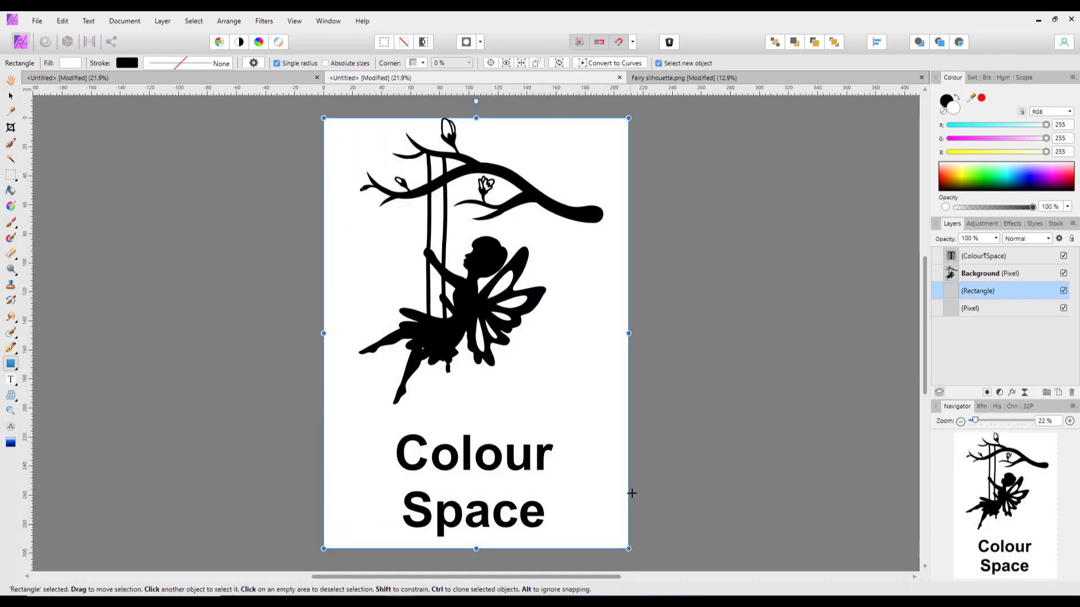
pyautogui.click(978, 181)
pyautogui.click(1036, 181)
pyautogui.click(1065, 185)
pyautogui.click(954, 186)
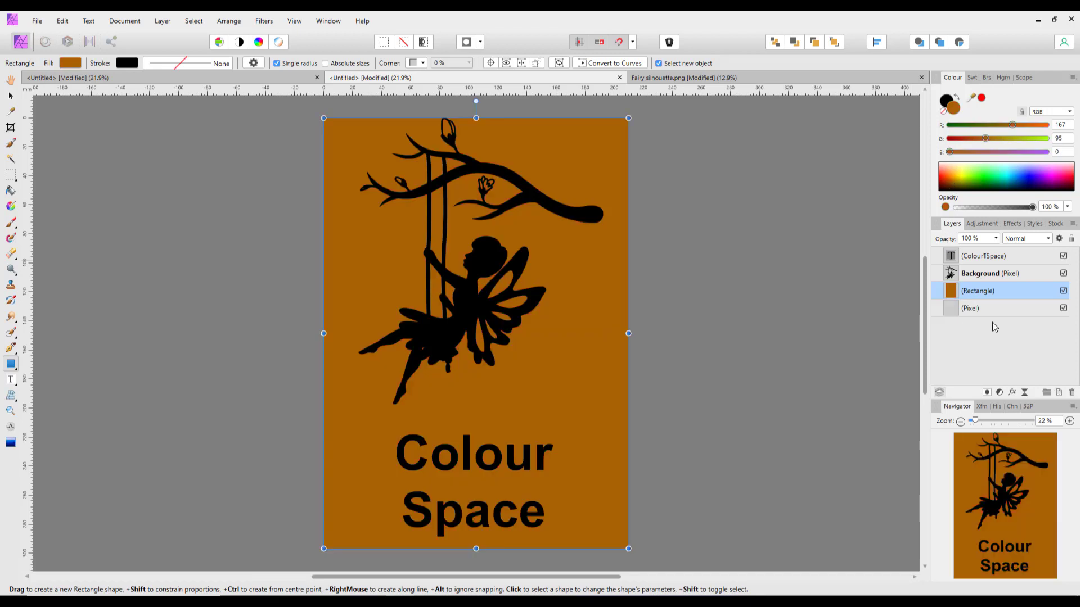
pyautogui.click(953, 312)
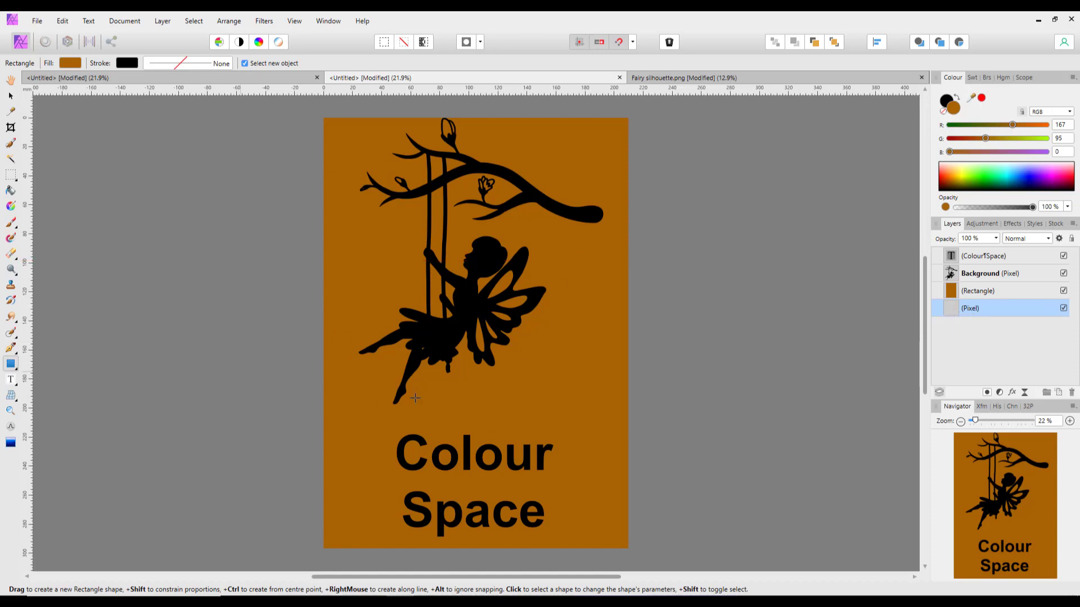
# - Hide the orange rectangle and paint a yellow glow around the fairy with an enlarged Paint Brush
pyautogui.click(1064, 290)
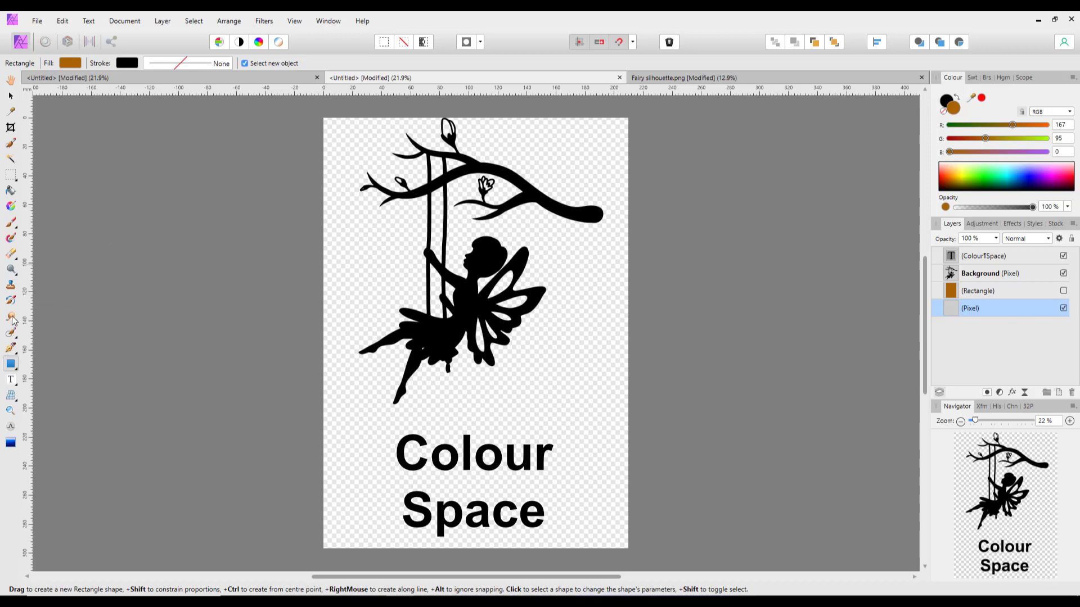
pyautogui.click(11, 223)
pyautogui.click(57, 221)
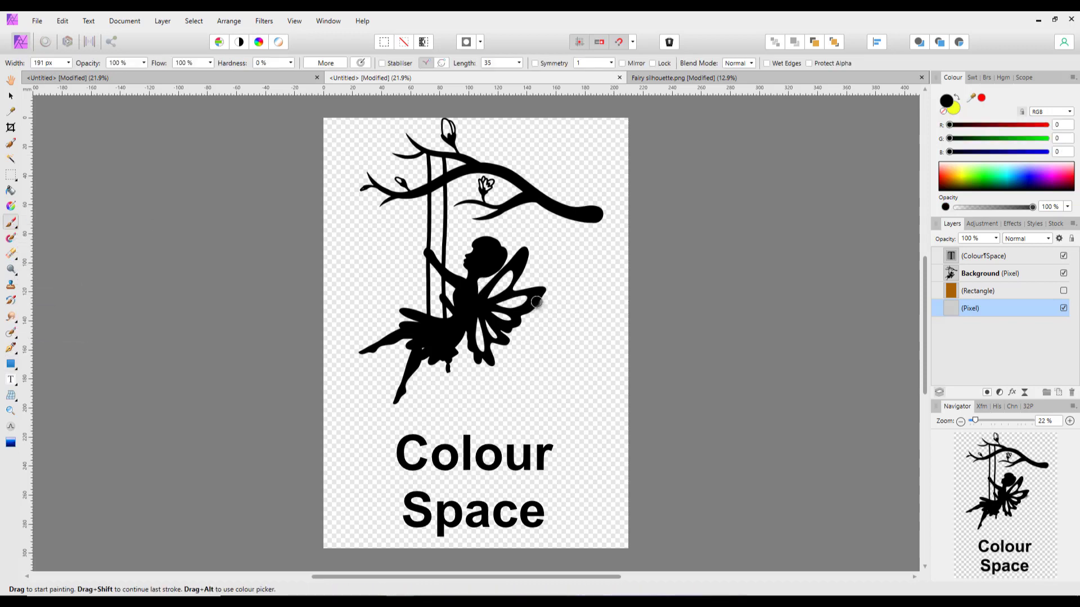
pyautogui.press(']')
pyautogui.press(']')
pyautogui.press(']')
pyautogui.press(']')
pyautogui.press(']')
pyautogui.press(']')
pyautogui.press(']')
pyautogui.press(']')
pyautogui.press(']')
pyautogui.press(']')
pyautogui.press(']')
pyautogui.press(']')
pyautogui.press(']')
pyautogui.press(']')
pyautogui.press(']')
pyautogui.press(']')
pyautogui.press(']')
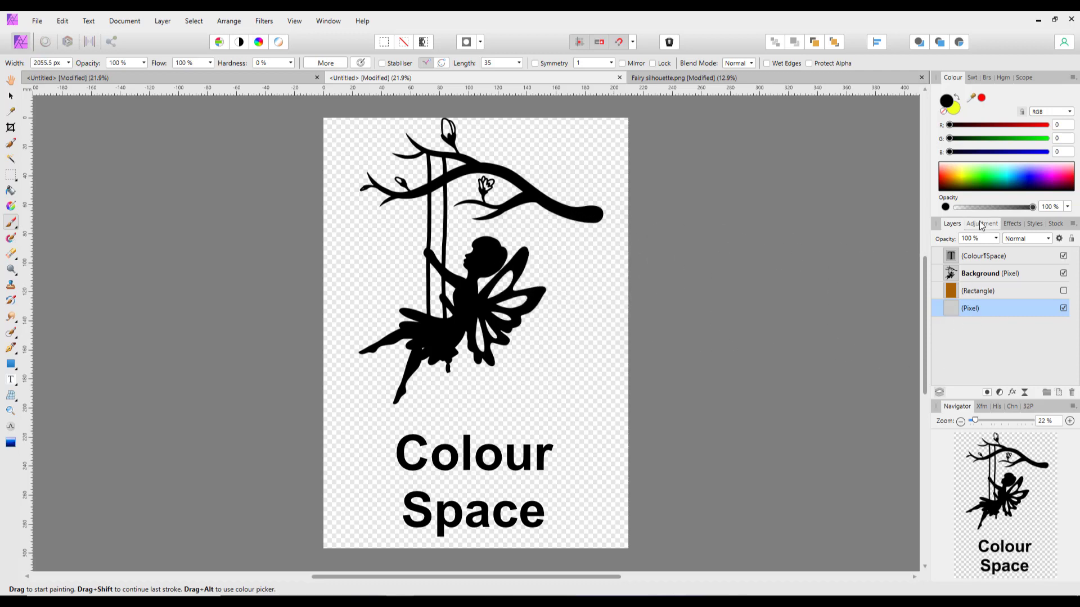
pyautogui.click(954, 109)
pyautogui.moveTo(520, 335)
pyautogui.mouseDown()
pyautogui.moveTo(523, 294)
pyautogui.moveTo(364, 352)
pyautogui.moveTo(585, 337)
pyautogui.mouseUp()
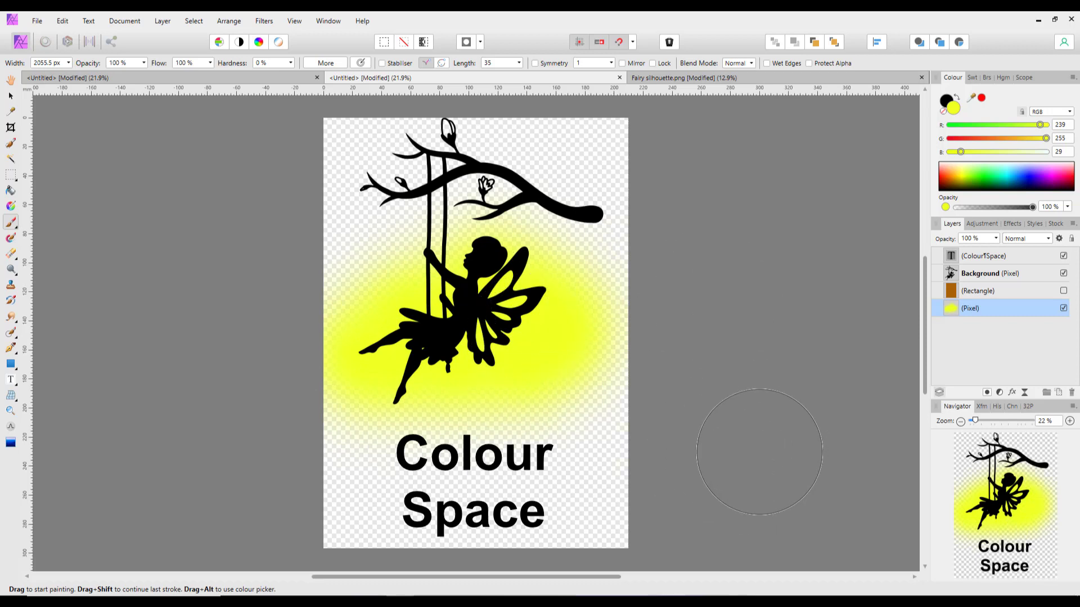
# - Delete both the yellow paint layer and the orange rectangle layer
pyautogui.click(1063, 308)
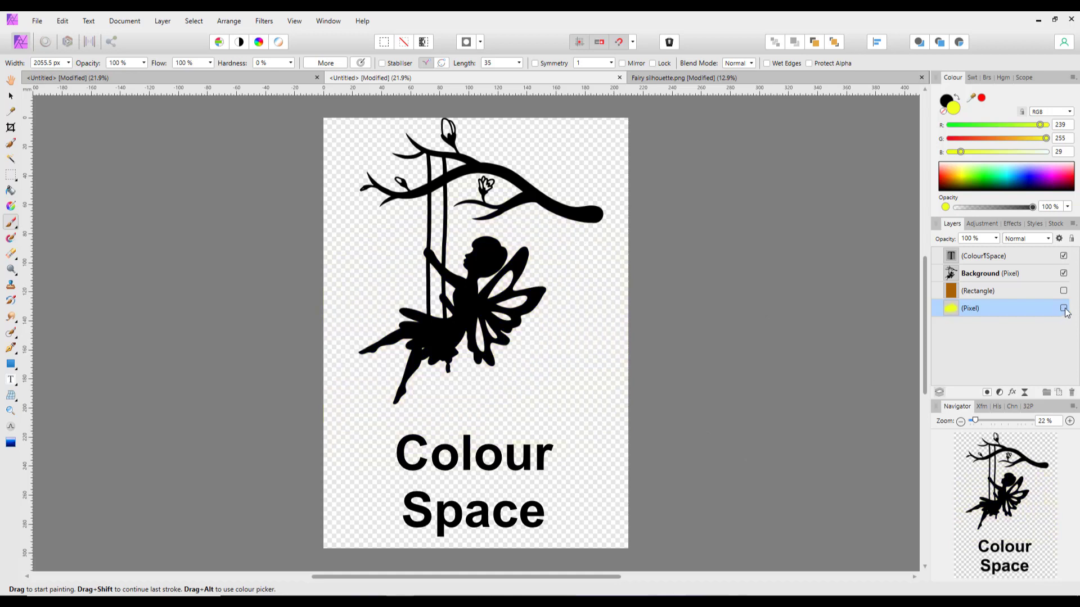
pyautogui.click(1063, 308)
pyautogui.click(1063, 291)
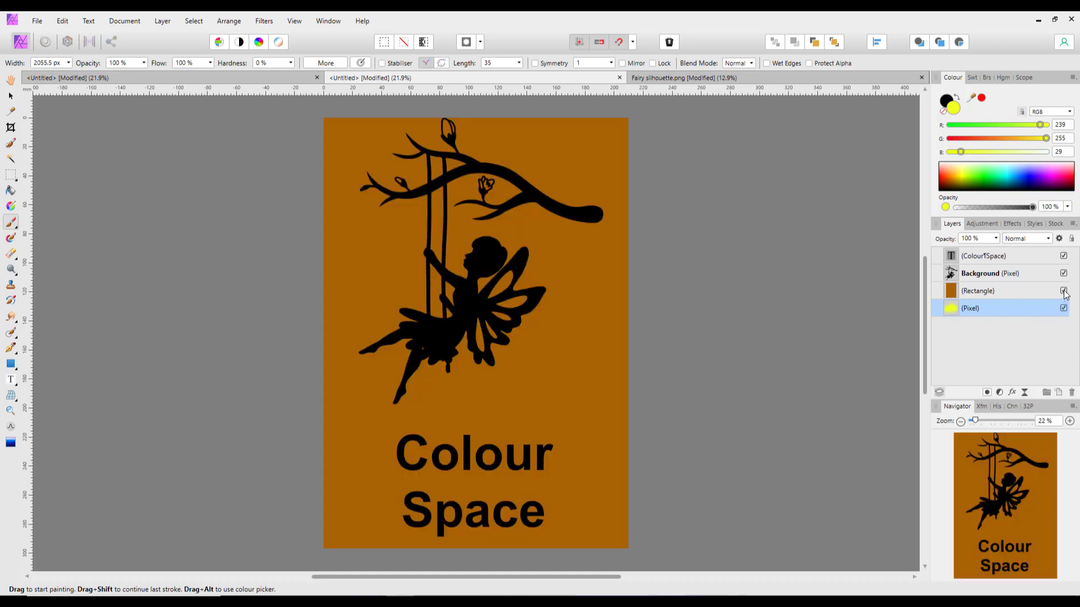
pyautogui.press('Delete')
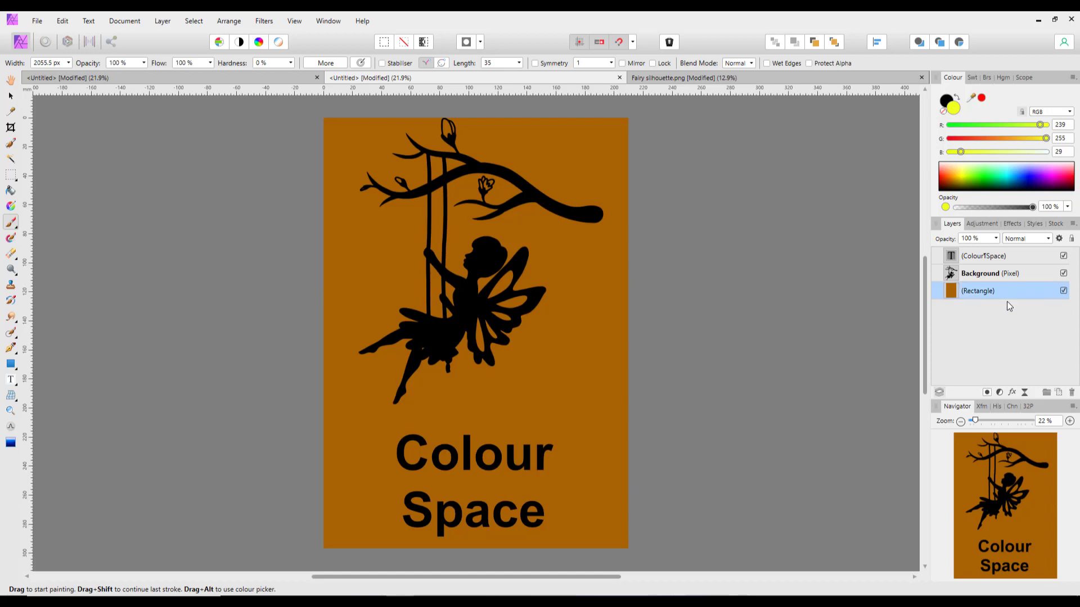
pyautogui.press('Delete')
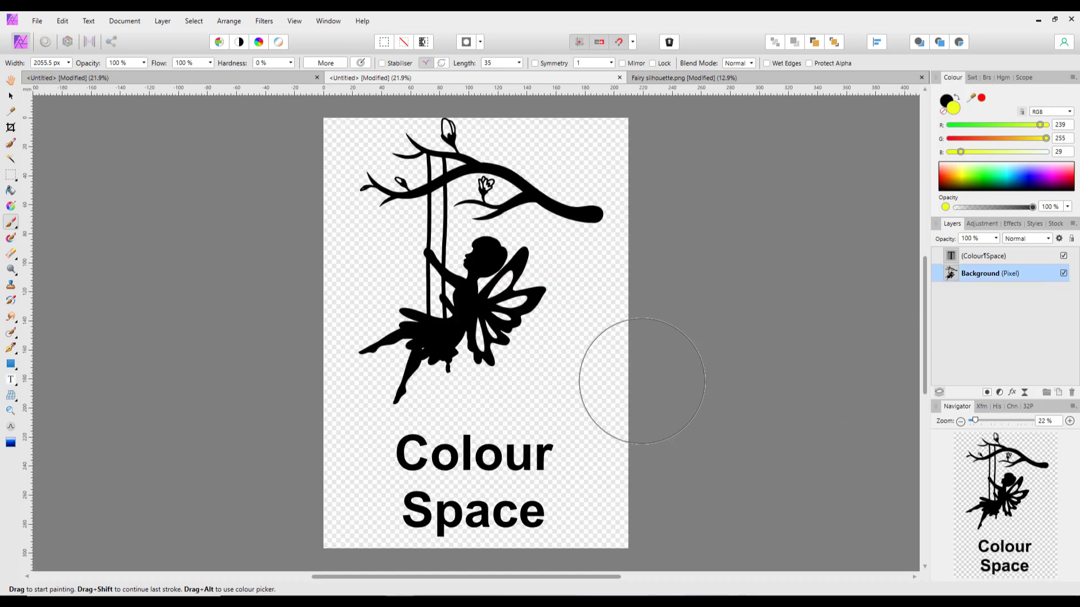
# - Switch to the Move tool and open the Layers panel's Adjustments list
pyautogui.click(11, 97)
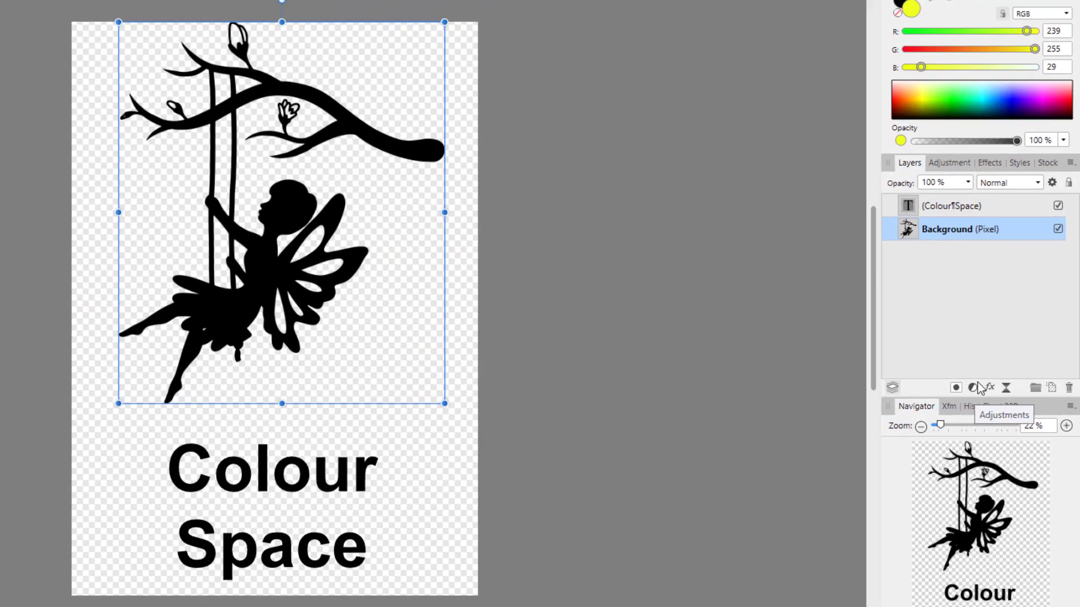
pyautogui.click(971, 388)
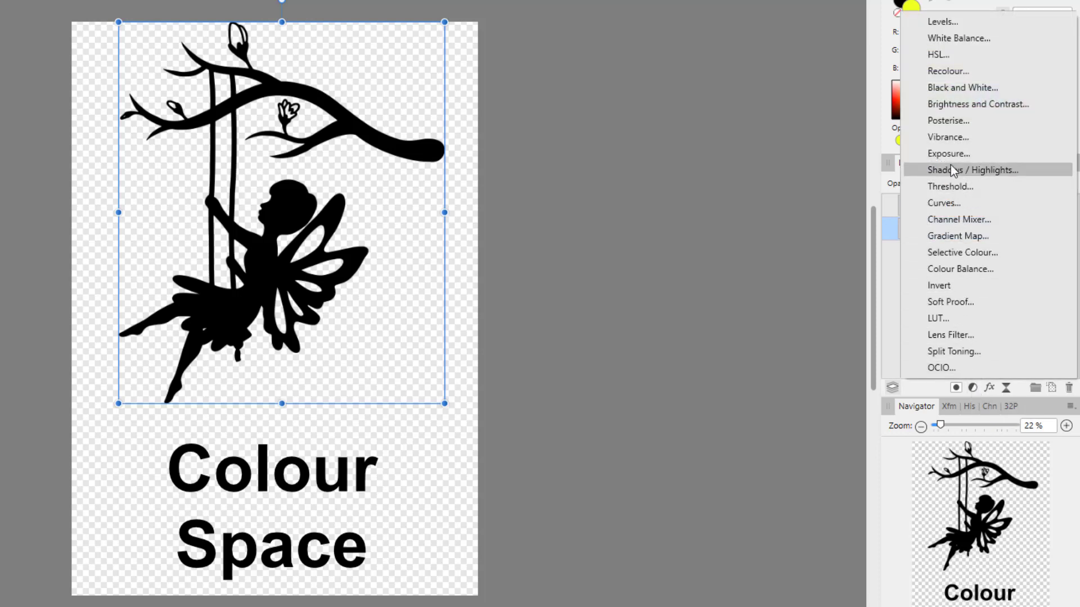
# - Add a Recolour adjustment with lightness 51% and hue 264.8° to turn the fairy purple
pyautogui.click(943, 72)
pyautogui.moveTo(759, 429); pyautogui.dragTo(728, 98)
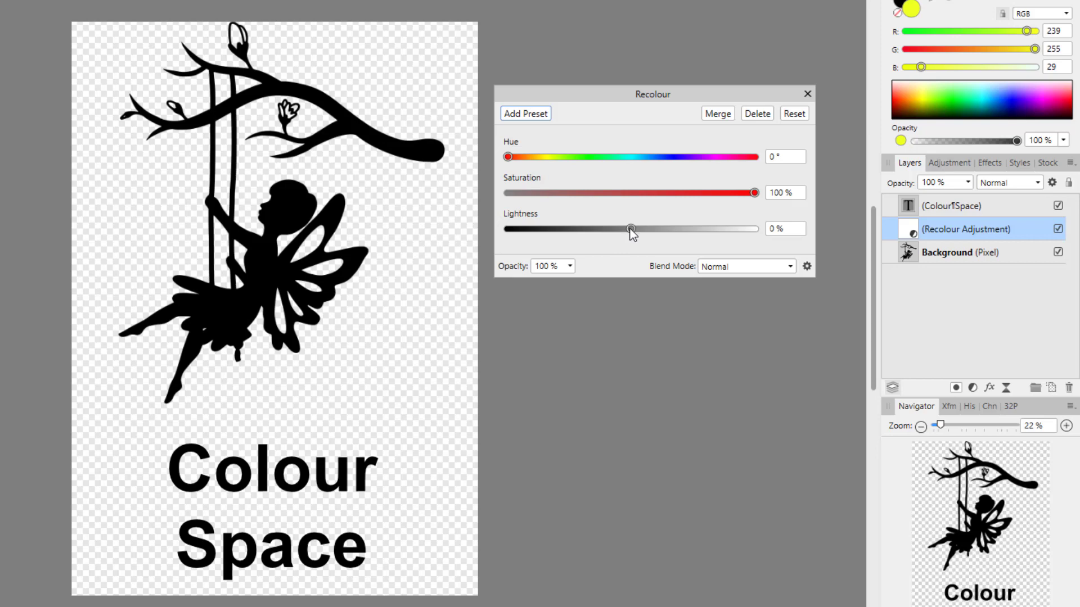
pyautogui.moveTo(630, 229); pyautogui.dragTo(679, 236)
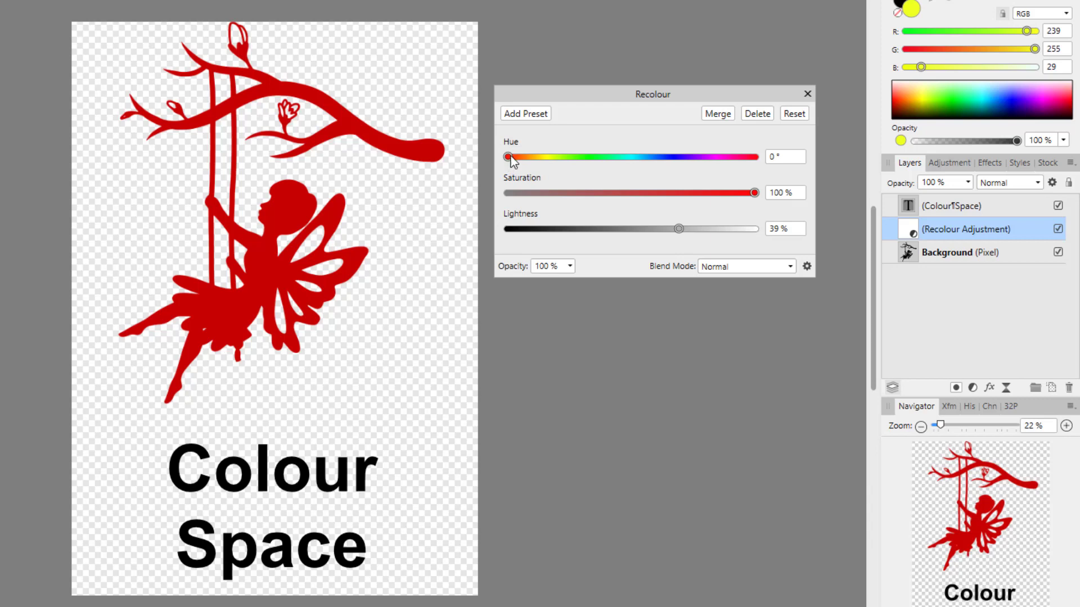
pyautogui.moveTo(680, 230)
pyautogui.mouseDown()
pyautogui.moveTo(741, 233)
pyautogui.moveTo(697, 234)
pyautogui.mouseUp()
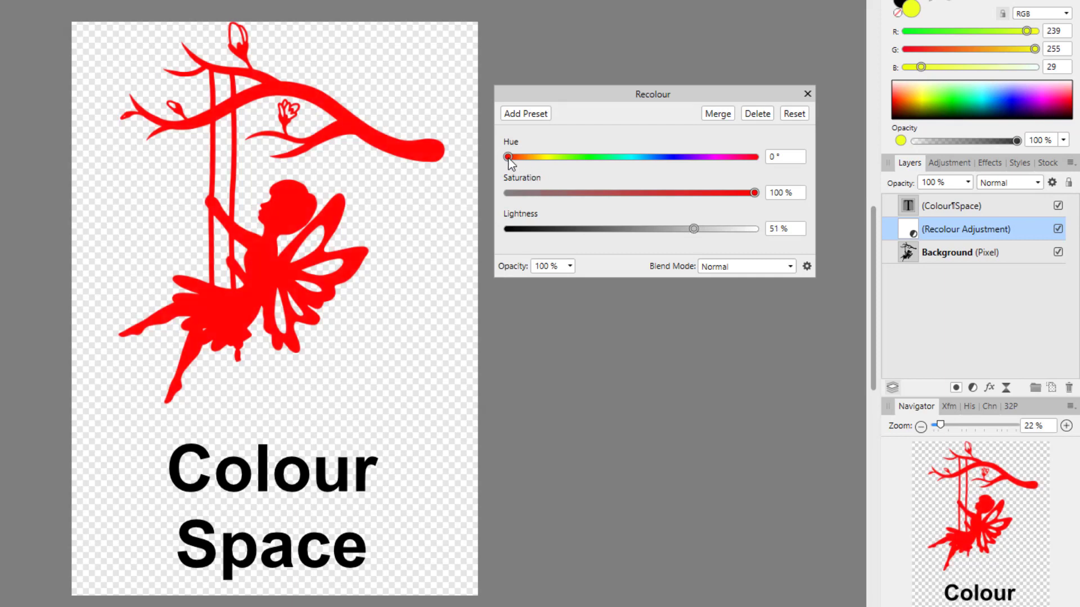
pyautogui.moveTo(508, 160); pyautogui.dragTo(689, 168)
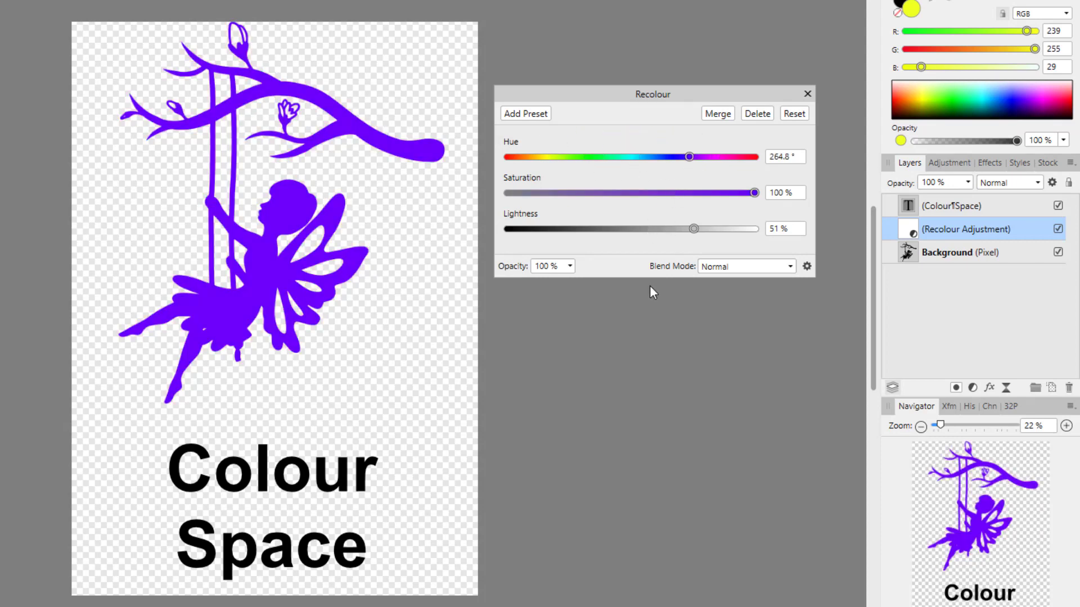
# - Close Recolour, keep the adjustment below the text layer, and select the Colour Space text
pyautogui.click(808, 94)
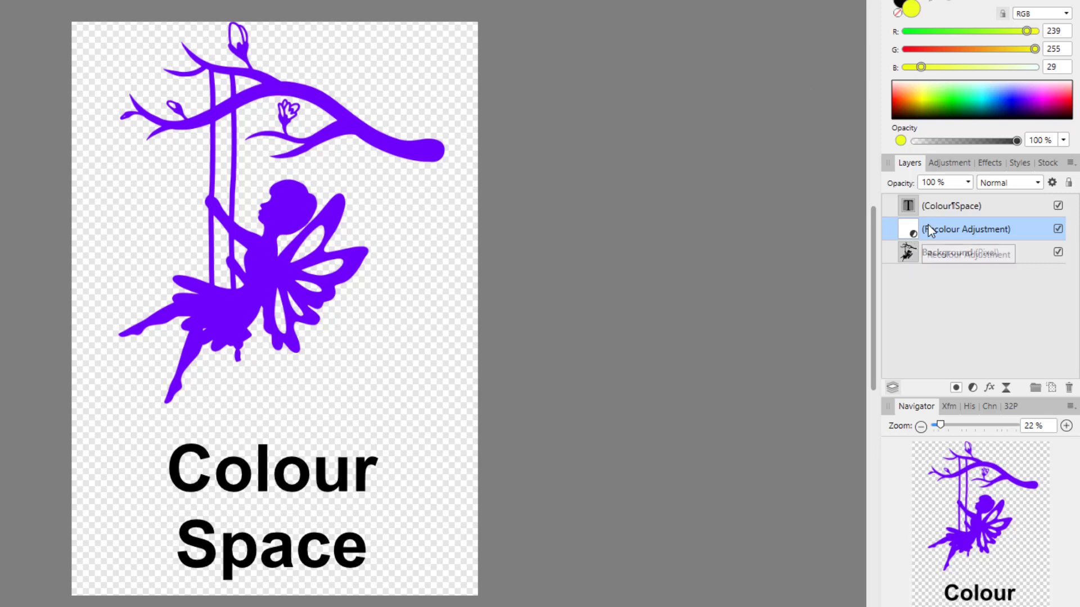
pyautogui.moveTo(911, 233); pyautogui.dragTo(921, 198)
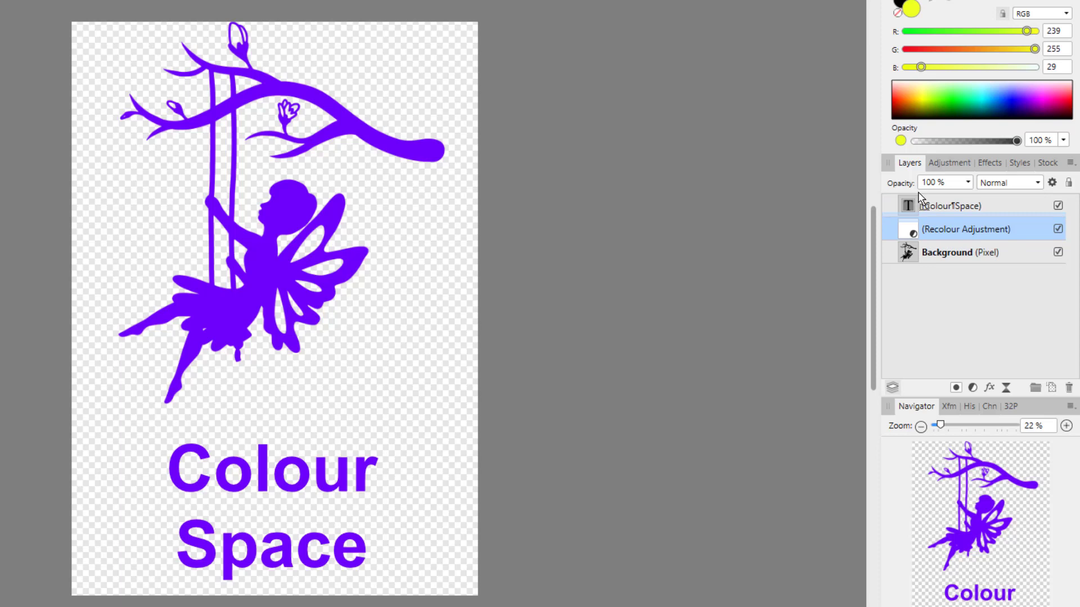
pyautogui.moveTo(919, 193); pyautogui.dragTo(917, 224)
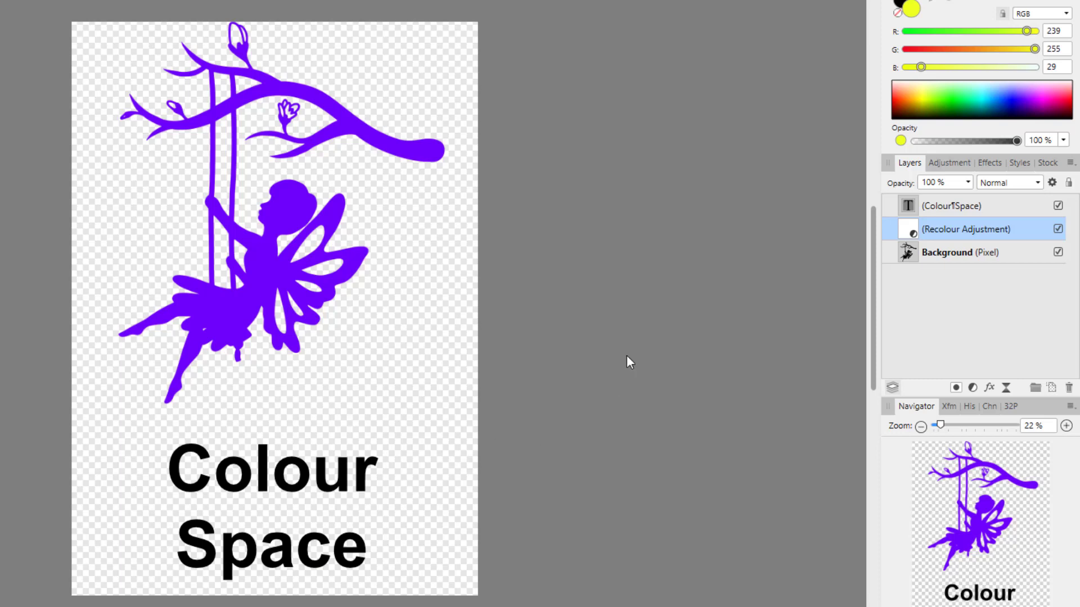
pyautogui.click(917, 209)
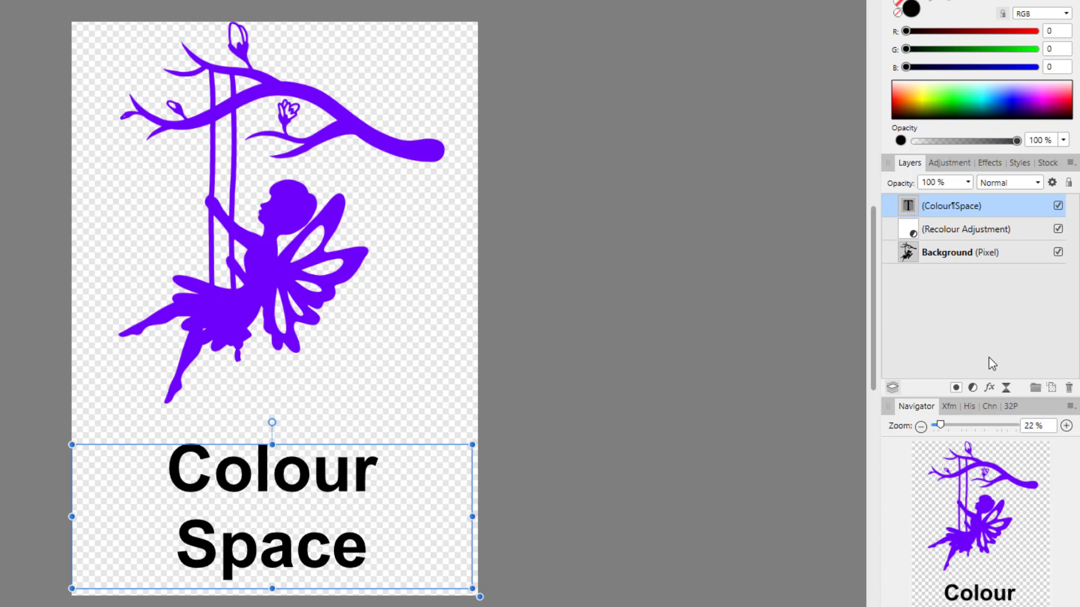
# - Open Layer Effects for the Colour Space text and enable Colour Overlay
pyautogui.click(989, 387)
pyautogui.moveTo(389, 69); pyautogui.dragTo(674, 27)
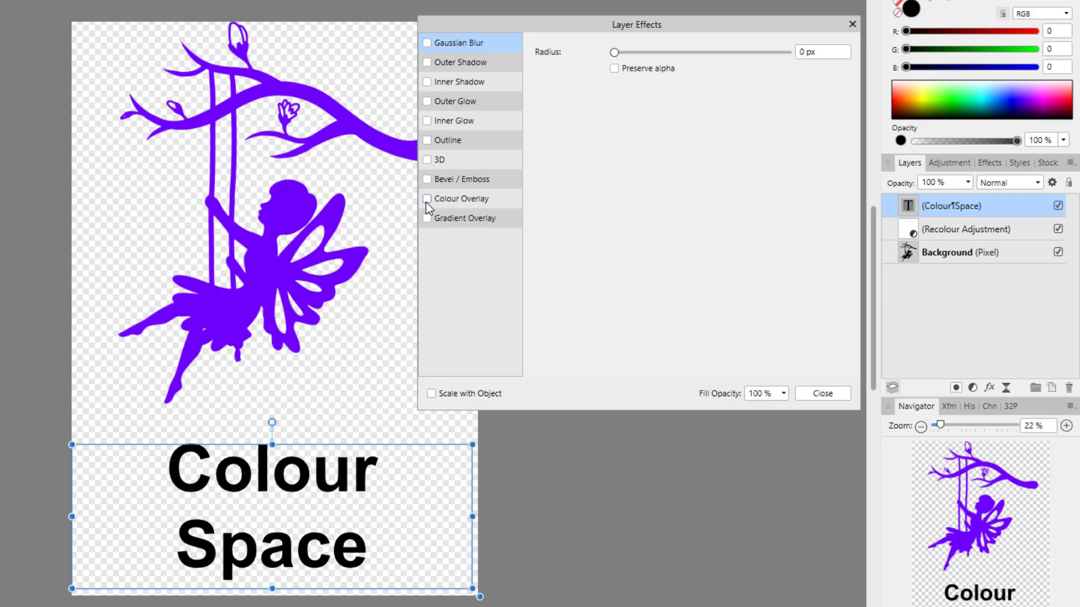
pyautogui.click(470, 202)
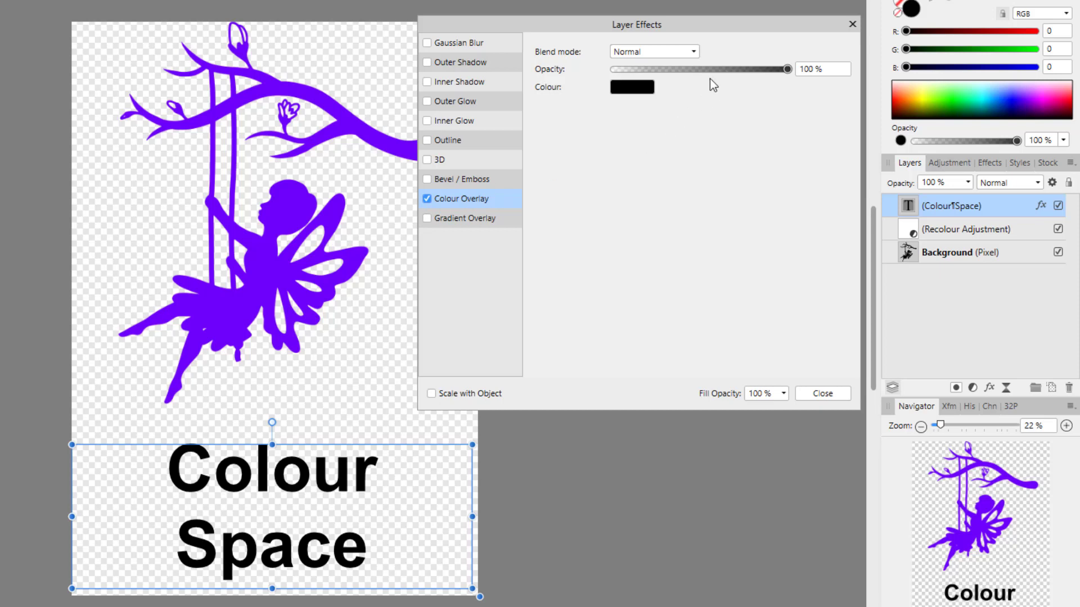
# - Try green, teal, dark blue, magenta-pink, pale yellow and orange-yellow overlay colours
pyautogui.click(625, 88)
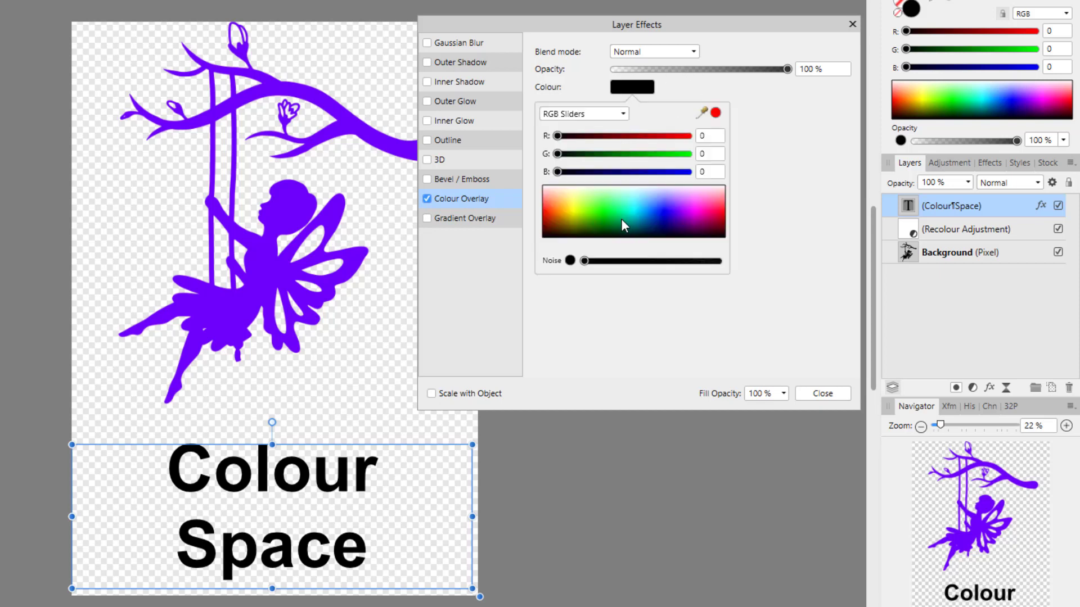
pyautogui.click(593, 215)
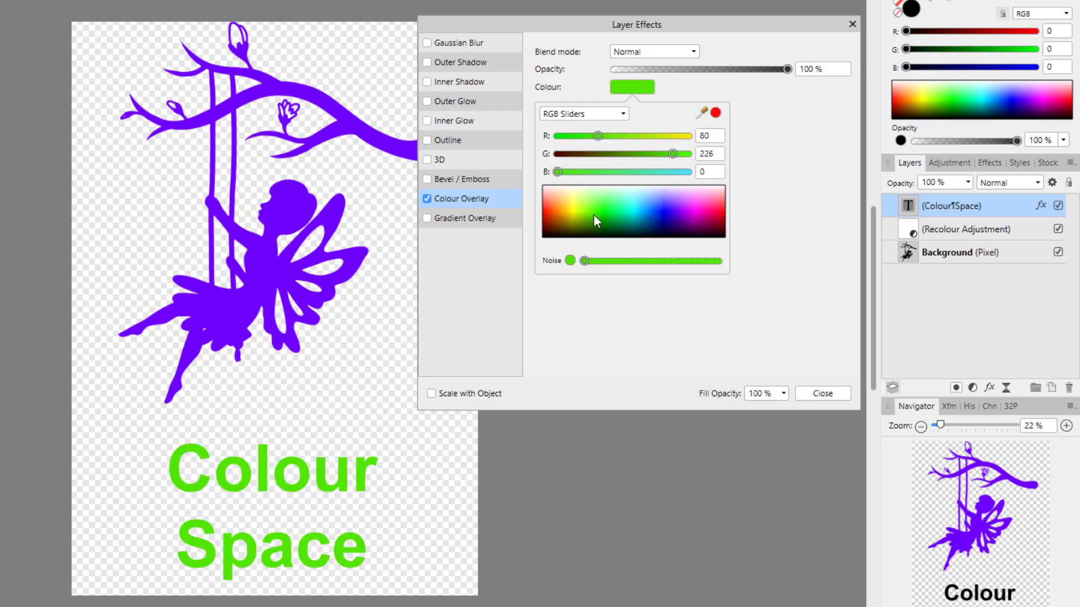
pyautogui.click(619, 214)
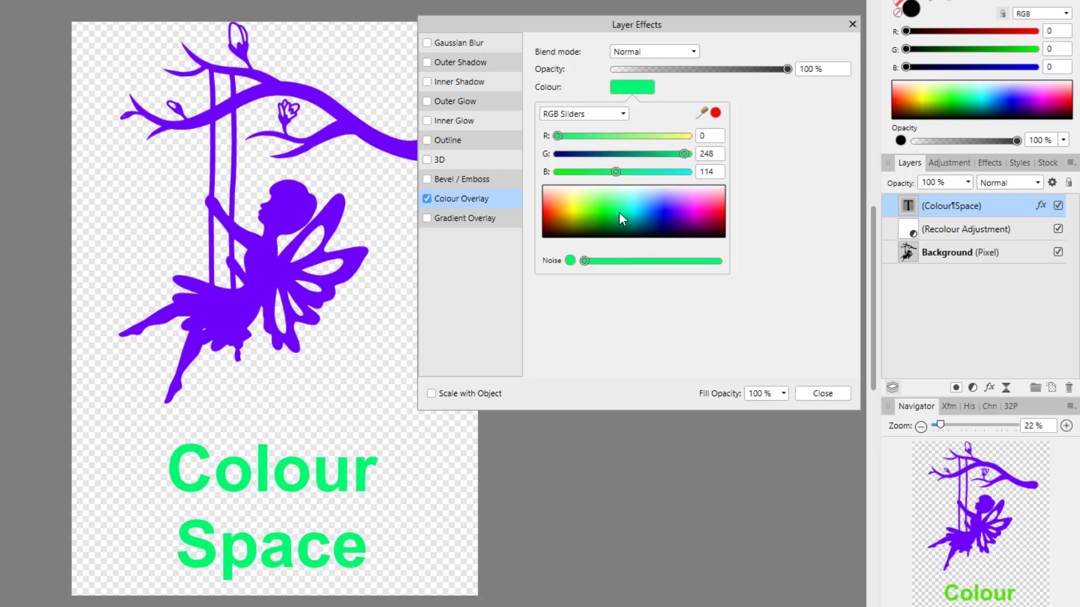
pyautogui.click(669, 221)
pyautogui.moveTo(694, 208); pyautogui.dragTo(694, 194)
pyautogui.click(572, 198)
pyautogui.click(573, 215)
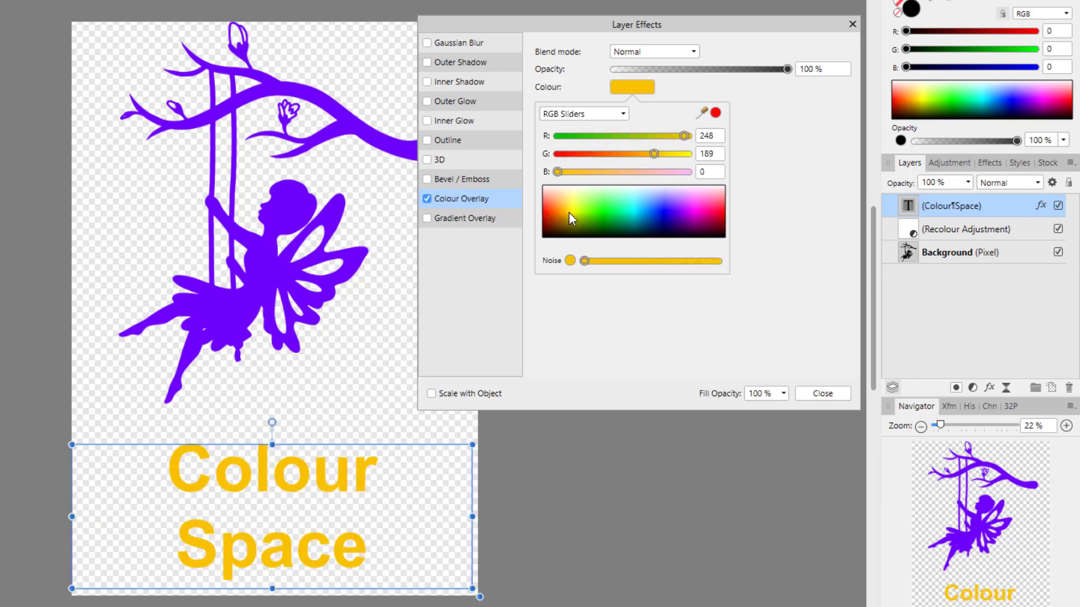
# - Add noise to the overlay, then switch it to magenta and light green with noise
pyautogui.moveTo(695, 261); pyautogui.dragTo(713, 261)
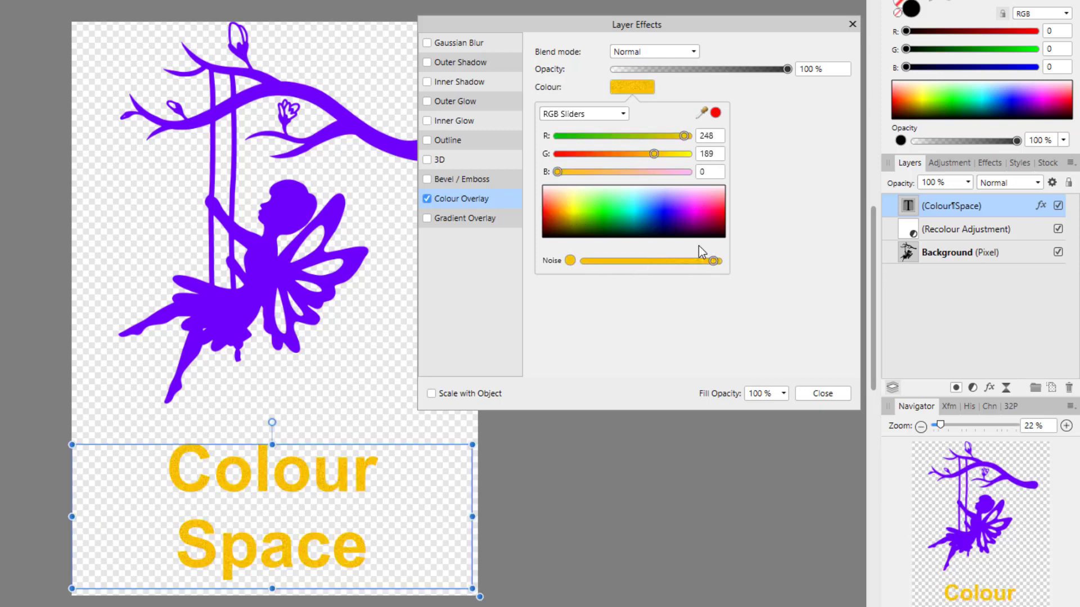
pyautogui.click(693, 206)
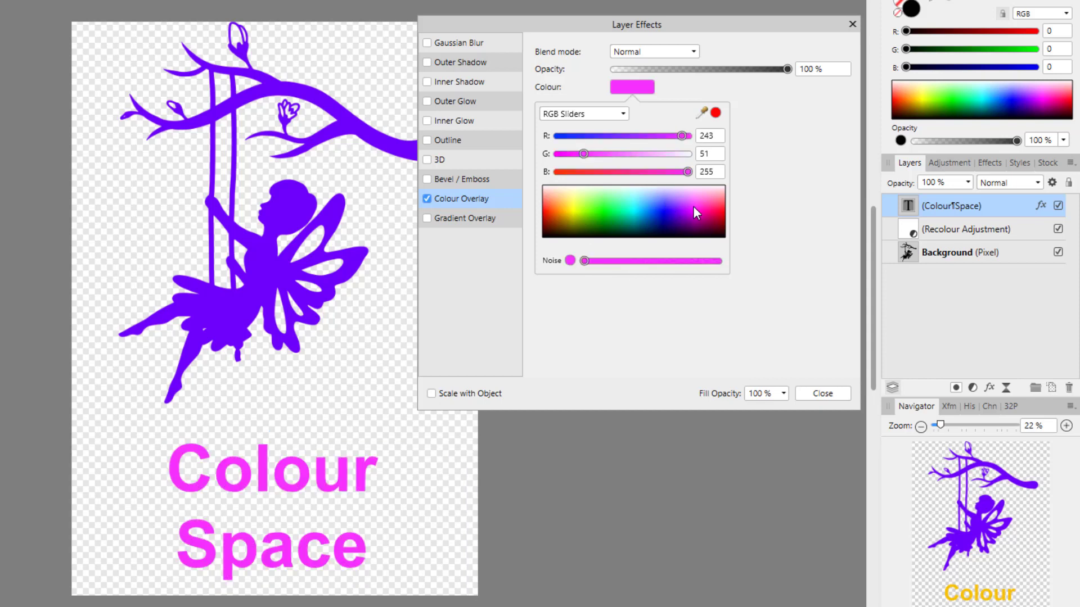
pyautogui.click(592, 201)
pyautogui.moveTo(678, 263); pyautogui.dragTo(719, 266)
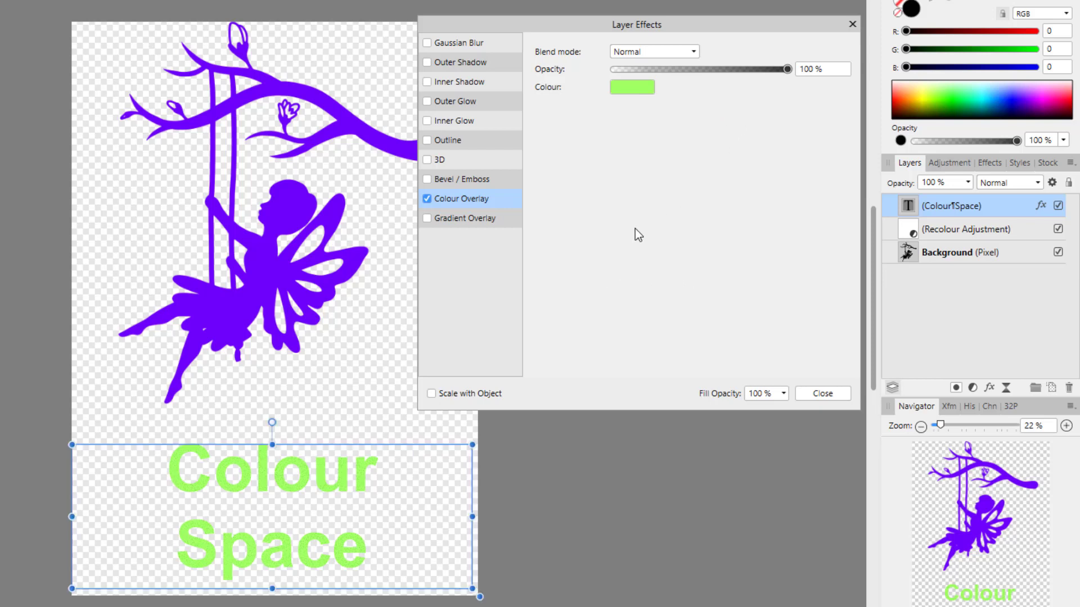
# - Replace the Colour Overlay with a Gradient Overlay and show its settings
pyautogui.click(427, 199)
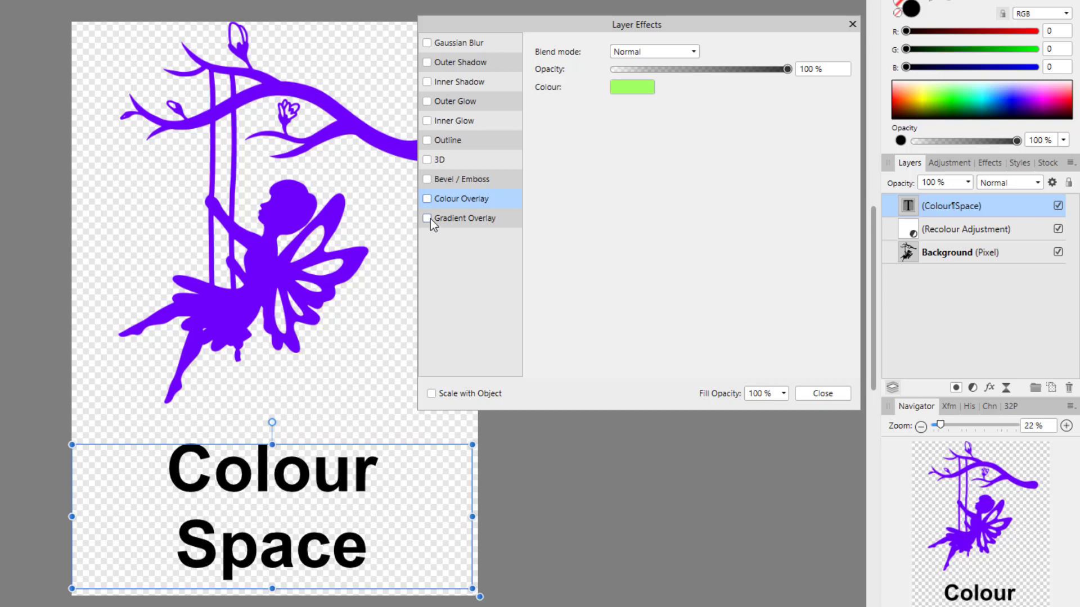
pyautogui.click(427, 218)
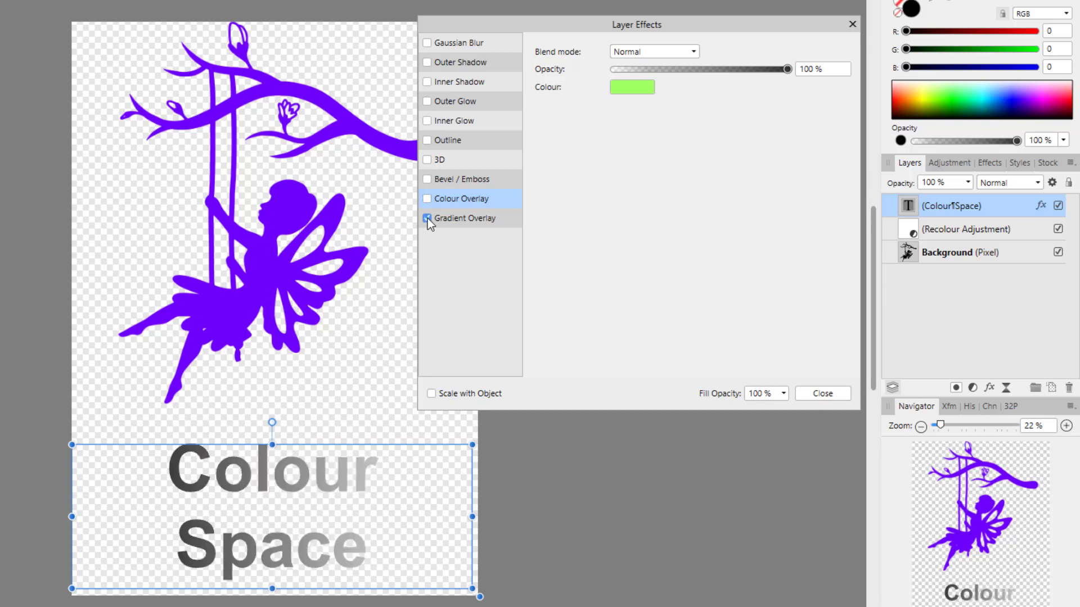
pyautogui.click(467, 219)
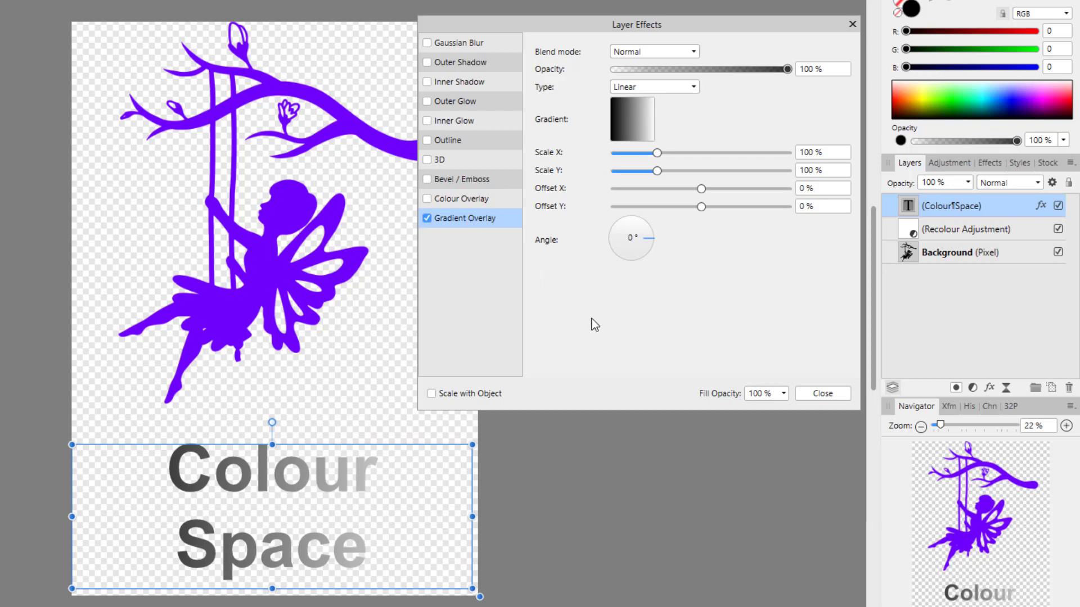
# - Make the gradient's first stop orange and add a blue middle stop at 50%
pyautogui.click(627, 122)
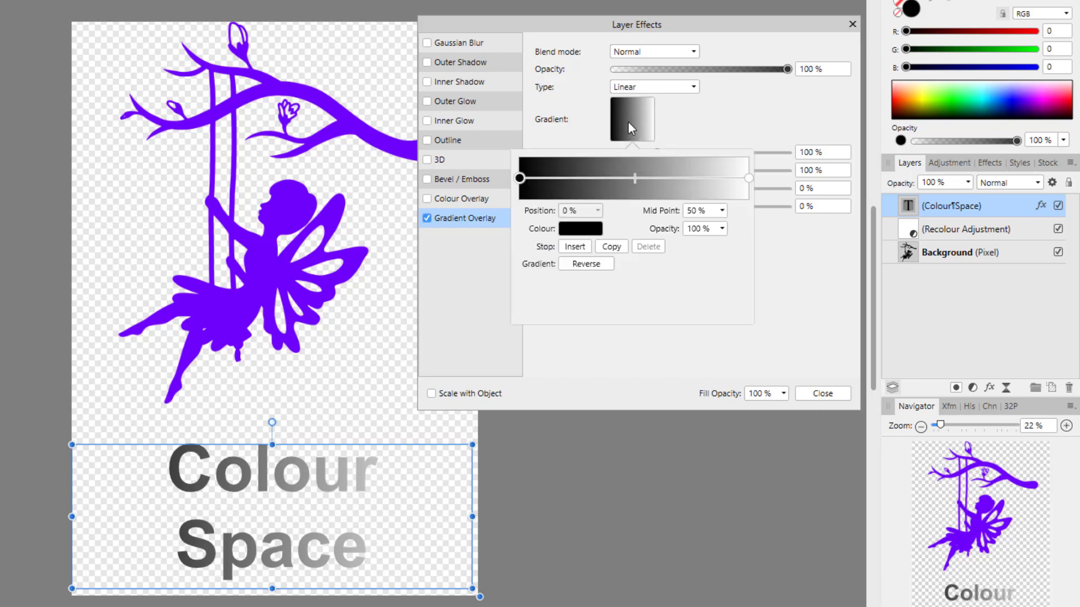
pyautogui.click(592, 232)
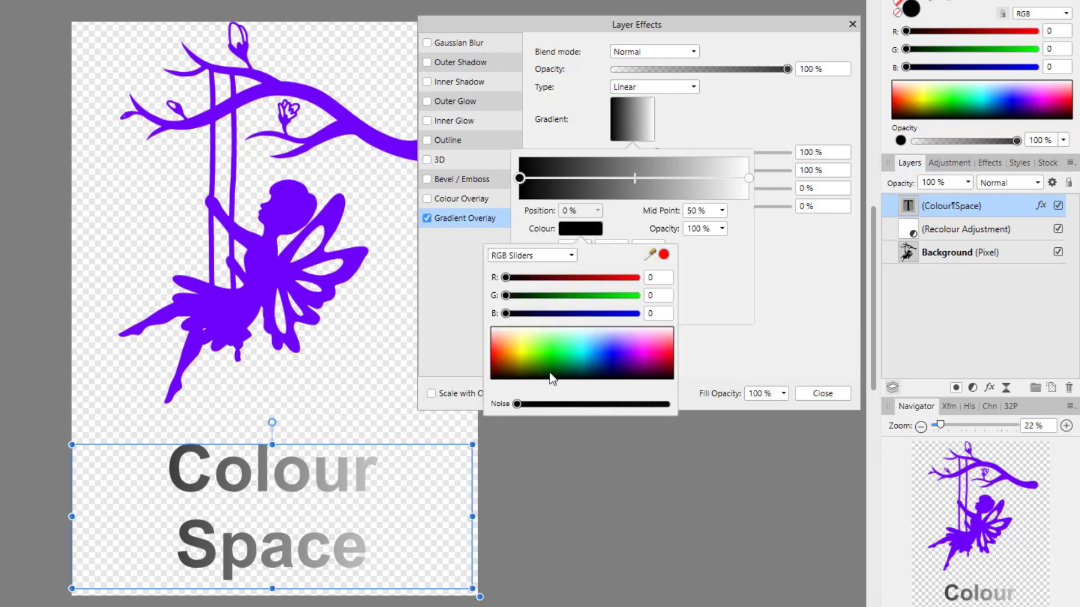
pyautogui.click(502, 355)
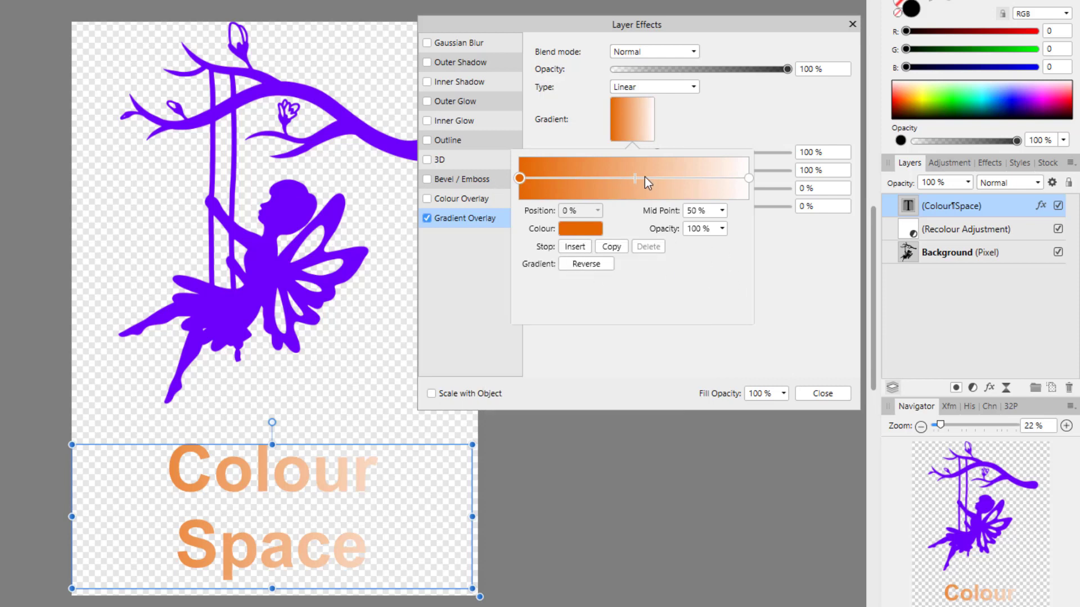
pyautogui.click(580, 247)
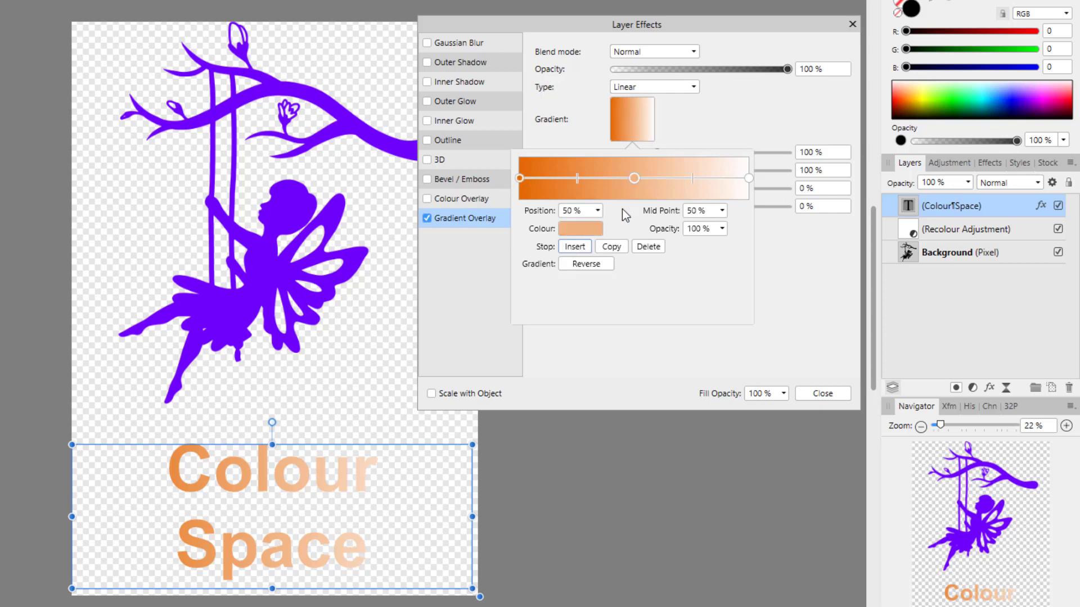
pyautogui.click(585, 229)
pyautogui.click(610, 353)
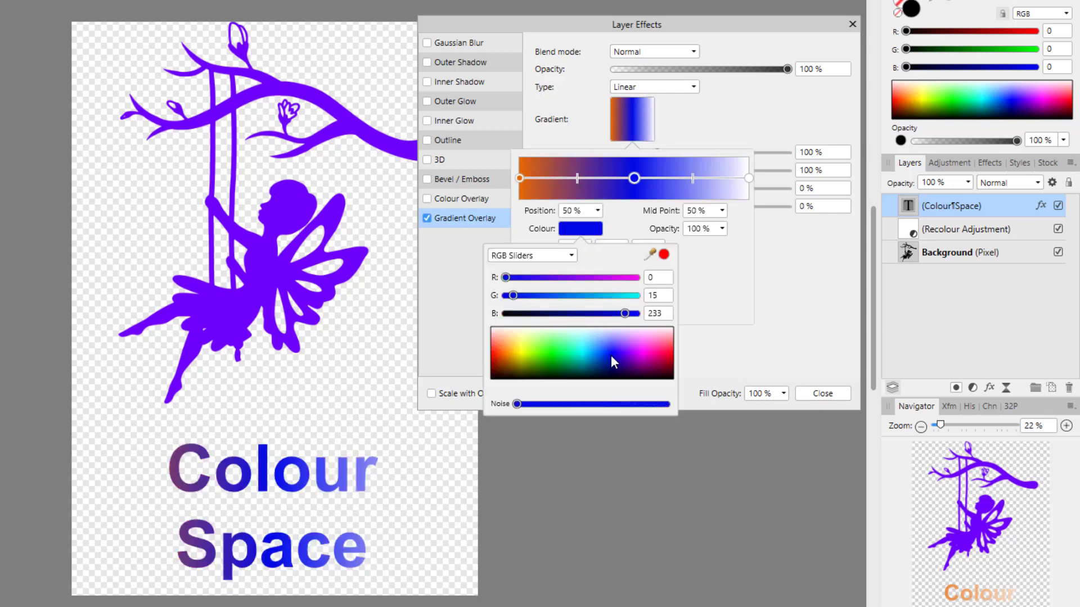
pyautogui.click(702, 270)
# - Set the gradient's end stop to green and close the gradient editor
pyautogui.click(748, 178)
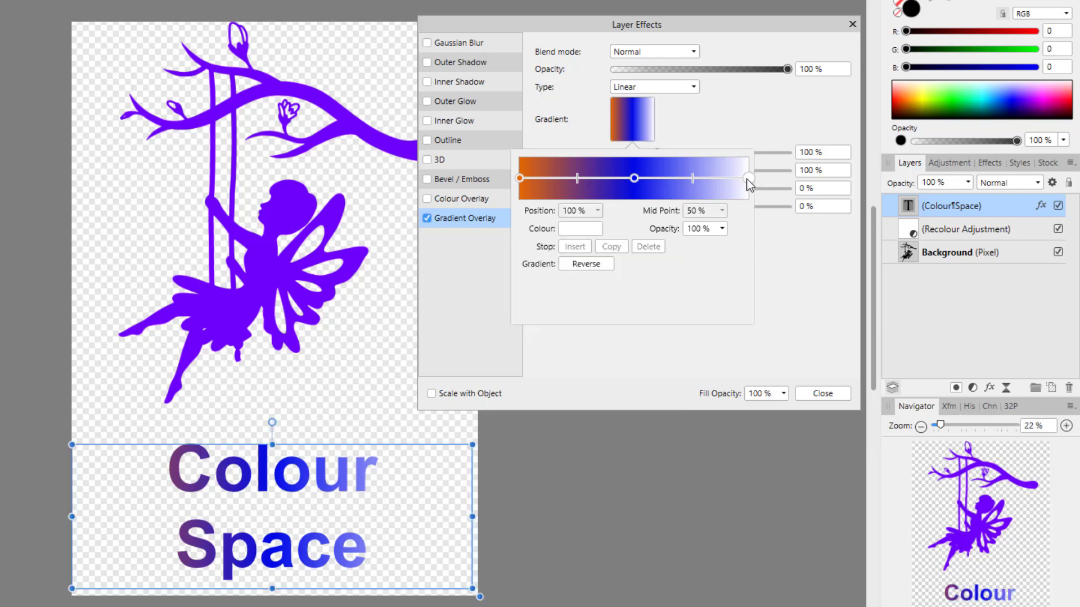
pyautogui.click(590, 230)
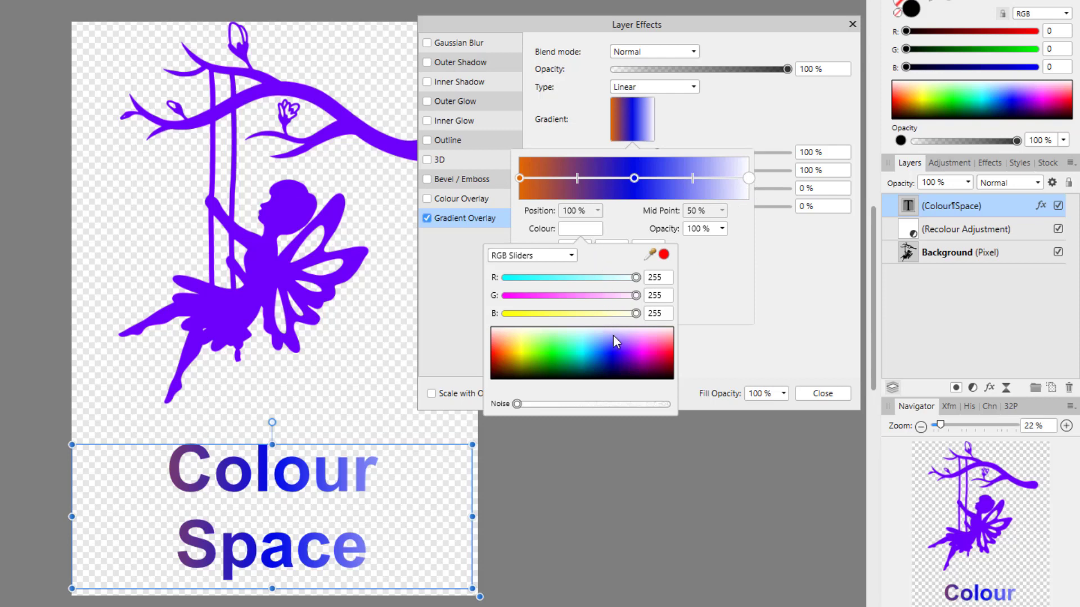
pyautogui.click(553, 355)
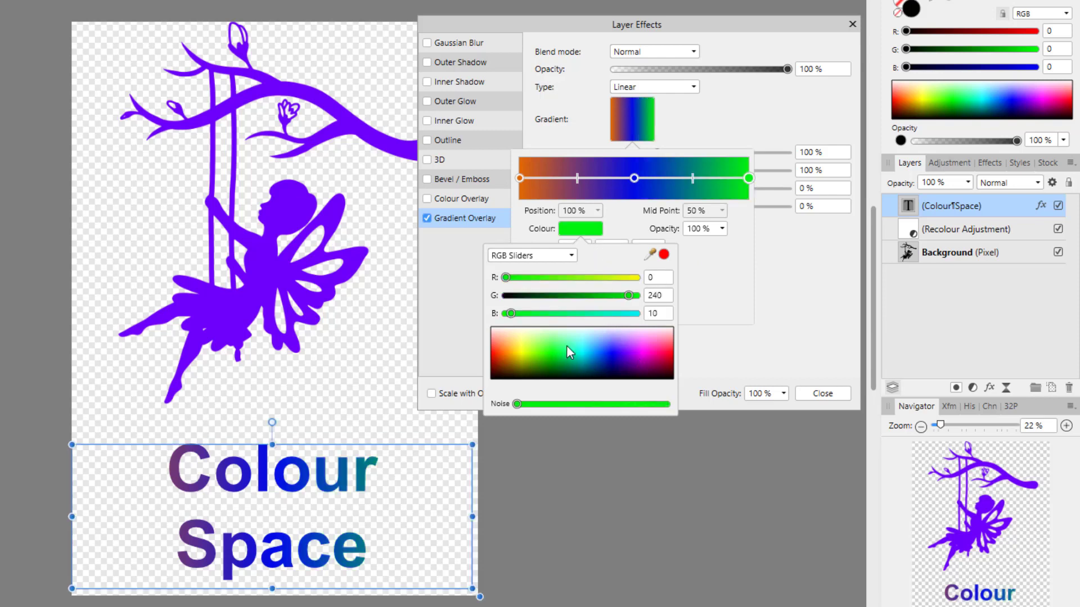
pyautogui.click(738, 347)
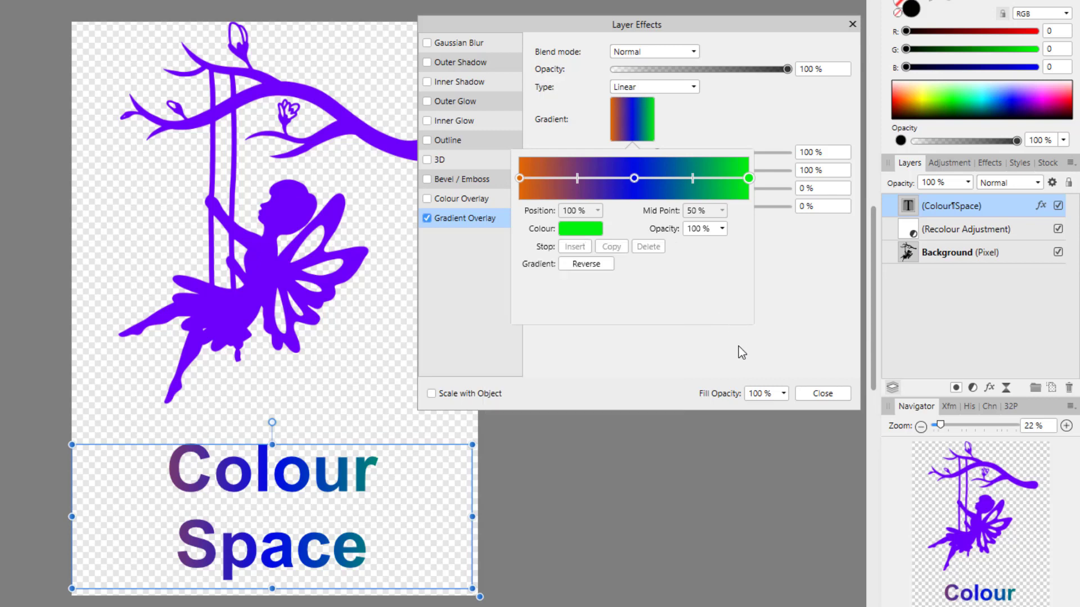
pyautogui.click(810, 289)
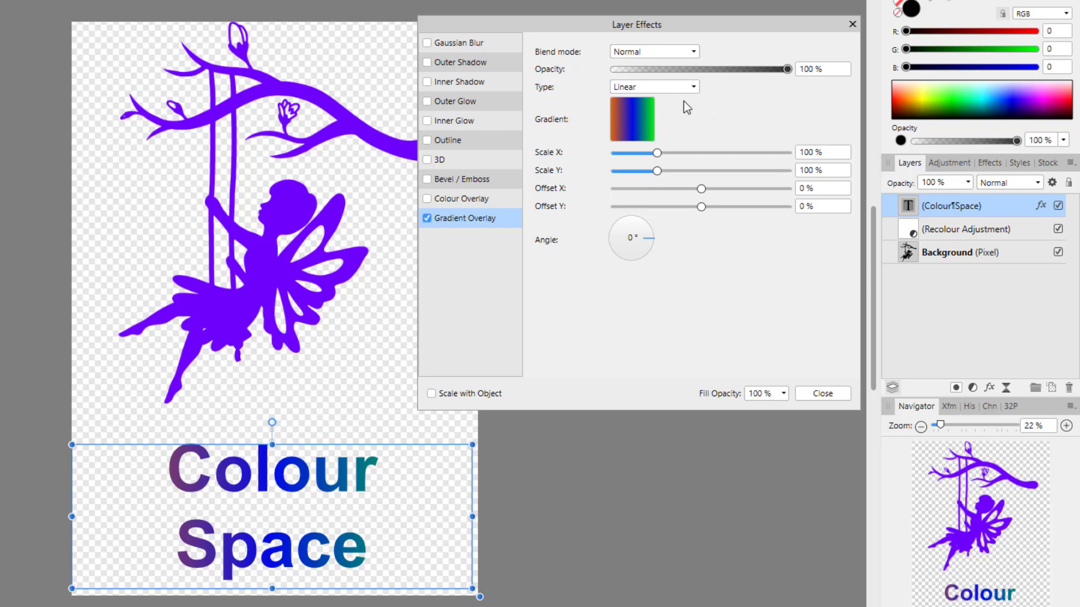
# - Switch the gradient overlay type to Elliptical, then Radial, then Conical
pyautogui.click(695, 90)
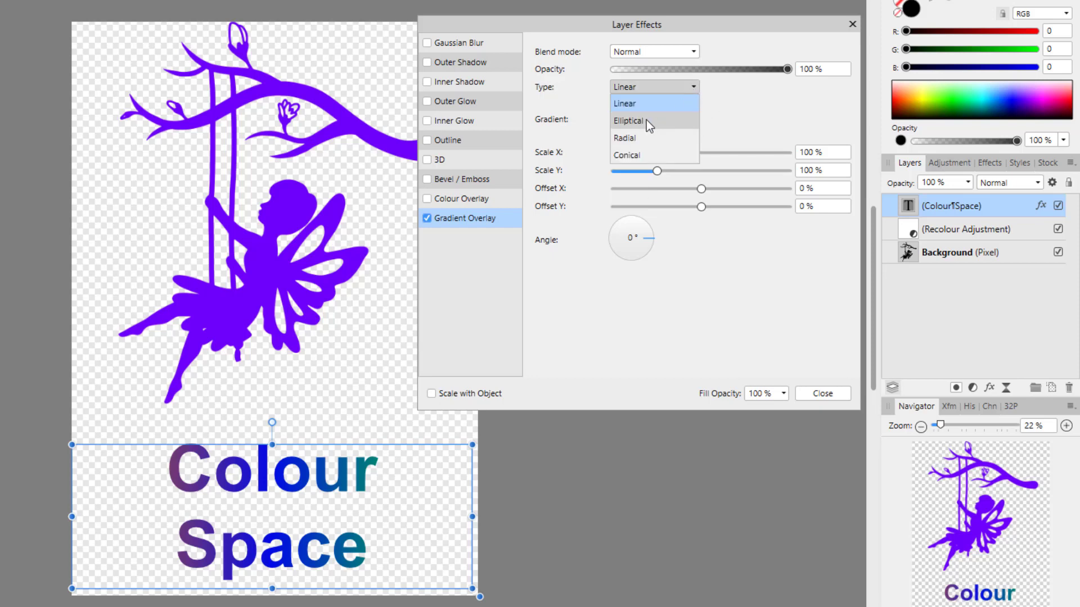
pyautogui.click(646, 121)
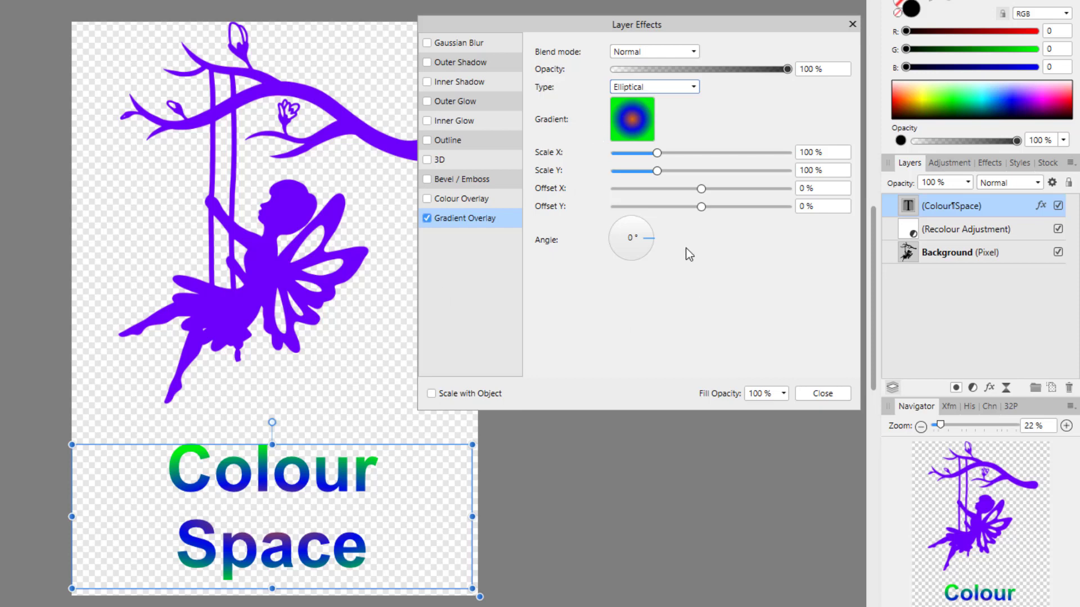
pyautogui.click(694, 86)
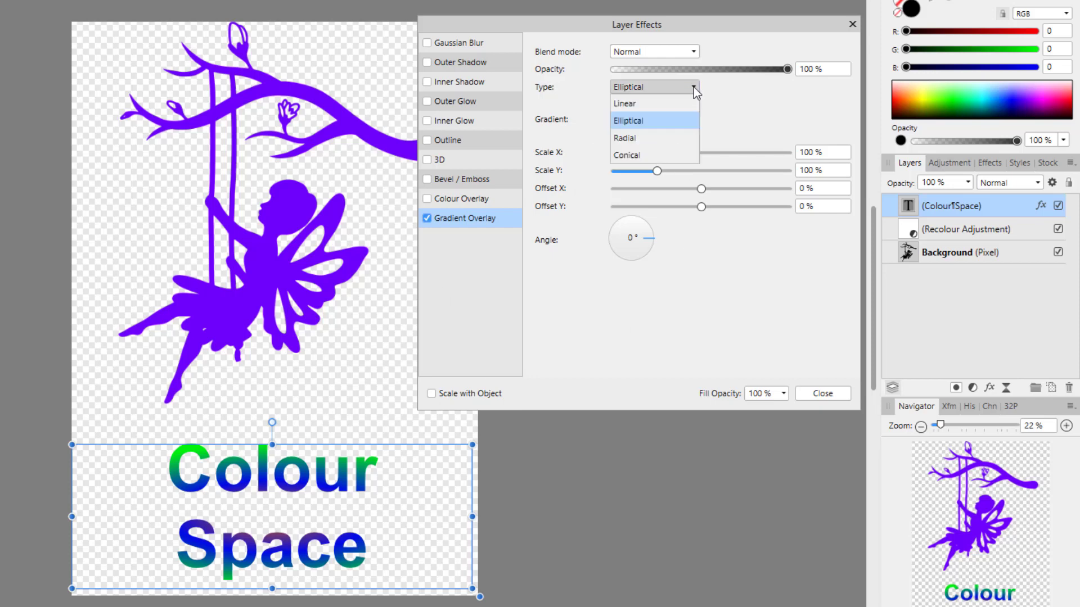
pyautogui.click(653, 142)
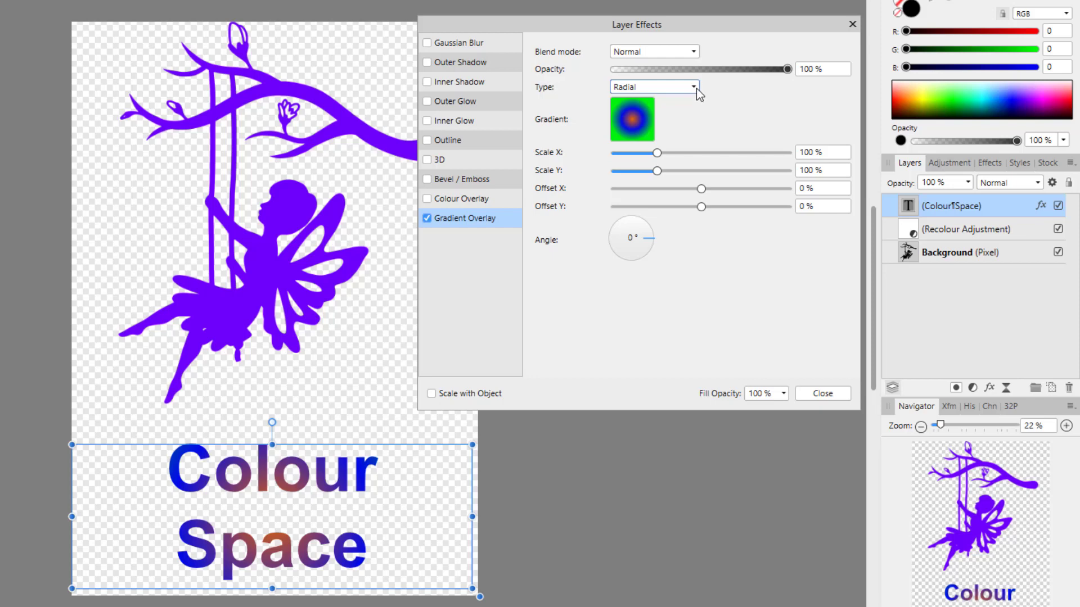
pyautogui.click(695, 88)
pyautogui.click(662, 157)
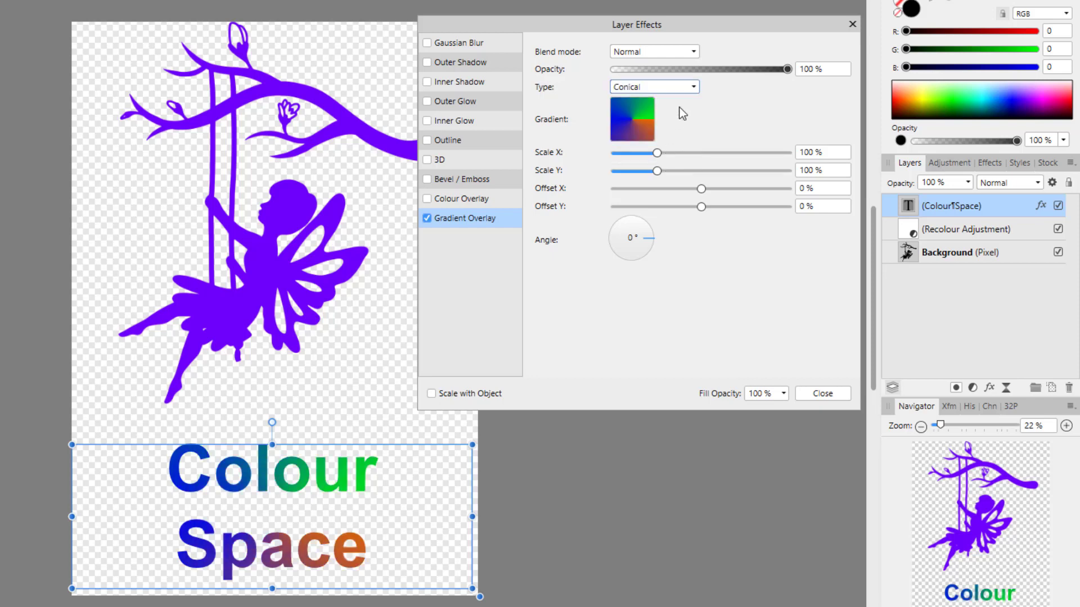
pyautogui.click(696, 89)
# - Reset the gradient overlay to Linear and switch to the Fairy silhouette.png document
pyautogui.click(652, 104)
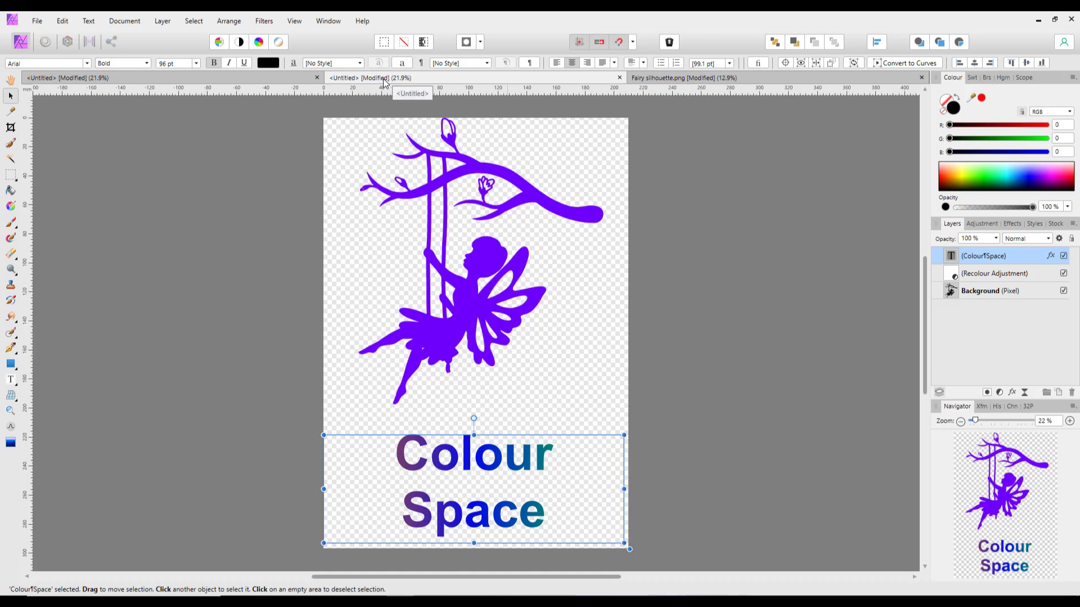
pyautogui.click(784, 81)
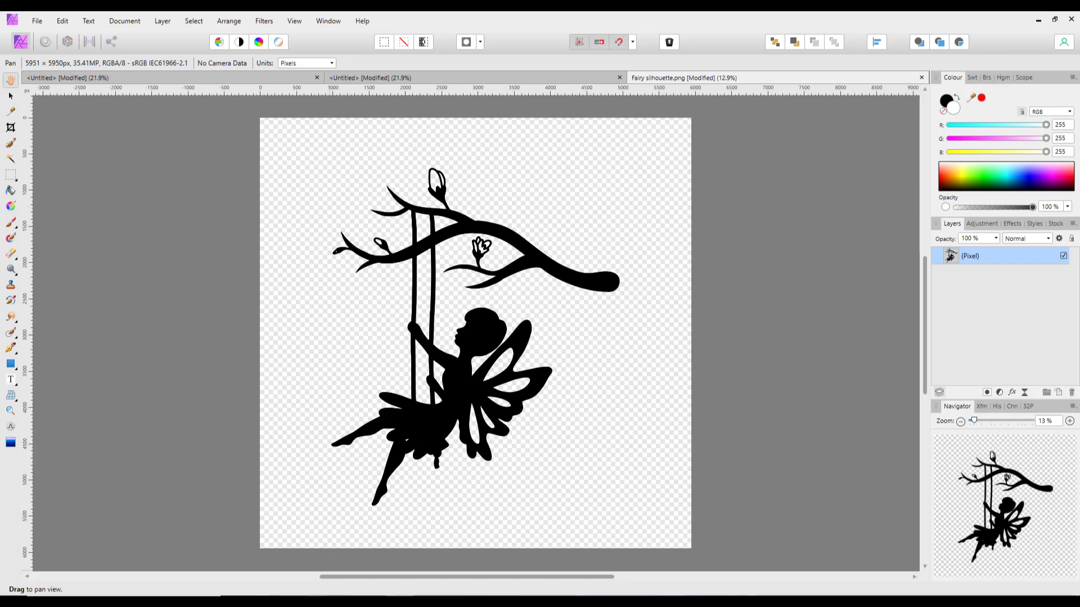
# - Select Fairy silhouette.eps in the fairy folder and open it in Affinity Photo
pyautogui.click(290, 582)
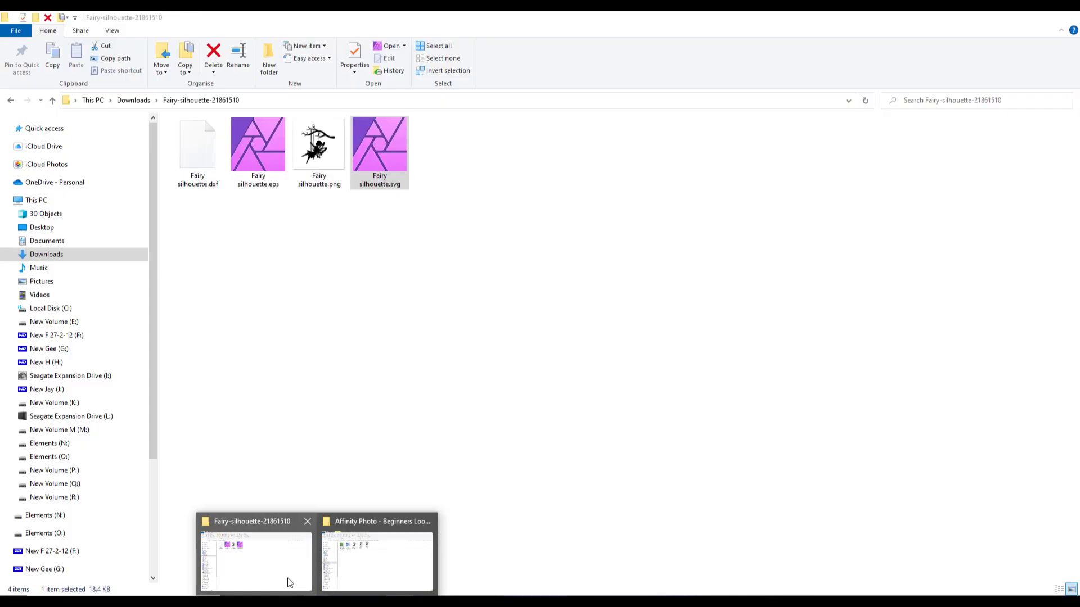
pyautogui.click(344, 306)
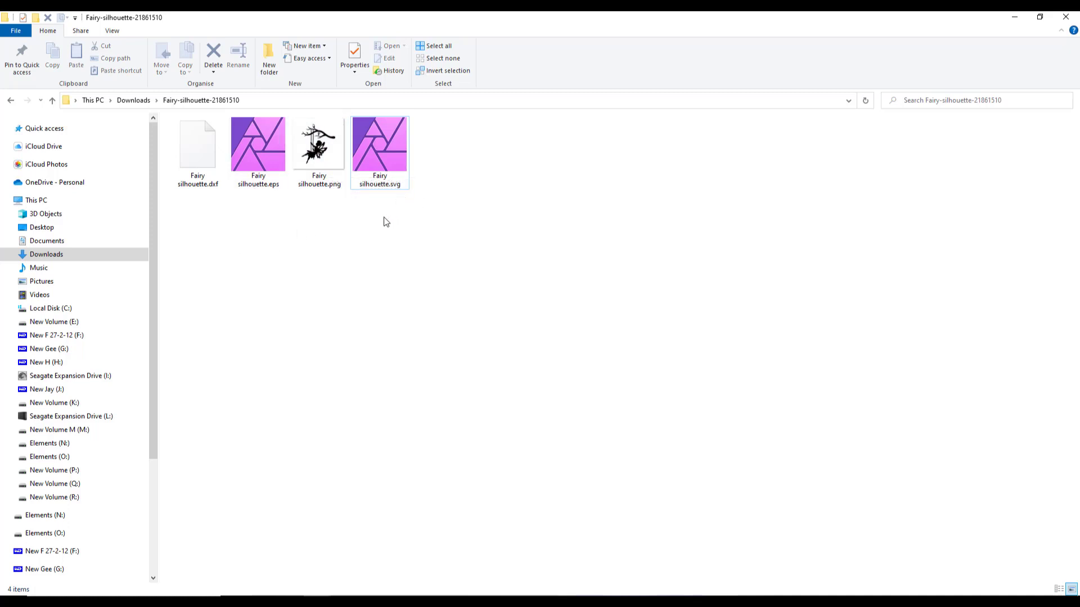
pyautogui.click(260, 156)
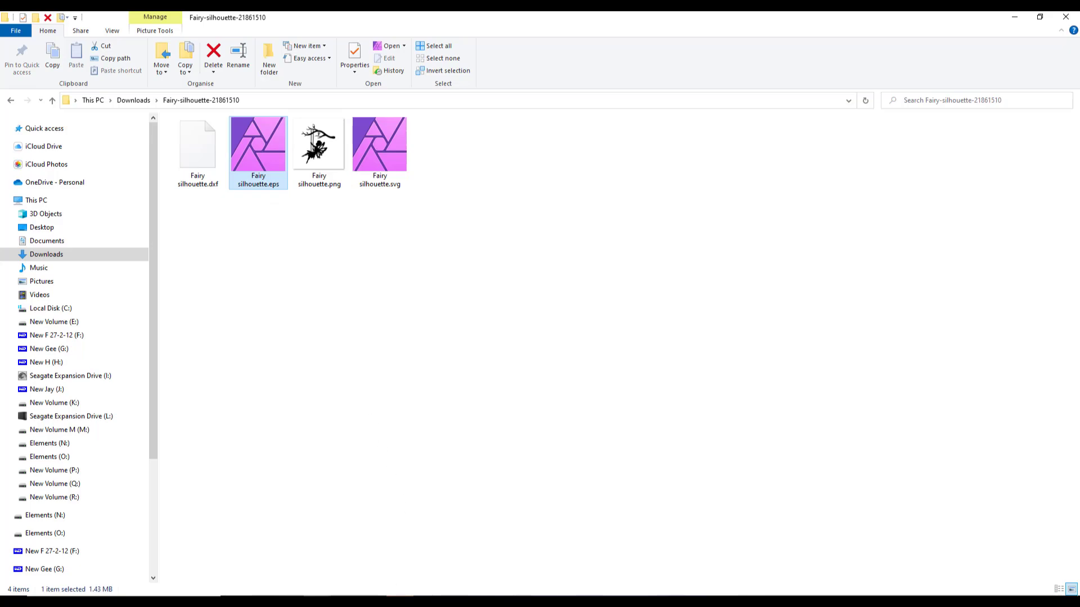
pyautogui.click(630, 596)
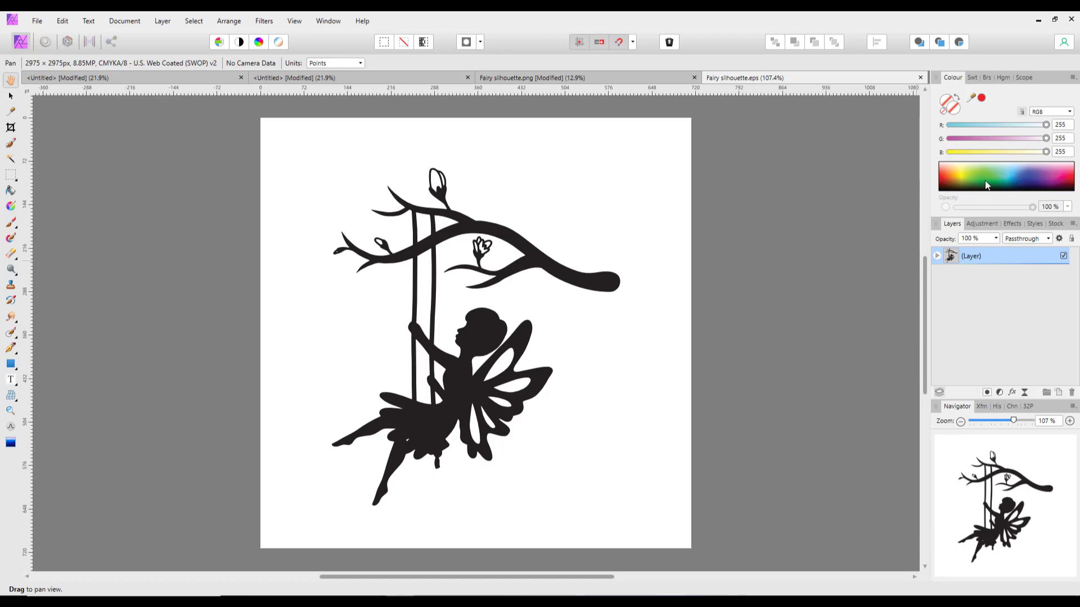
# - Compare the Untitled Colour Space design with the EPS fairy, then select Fairy silhouette.svg in Explorer
pyautogui.click(299, 80)
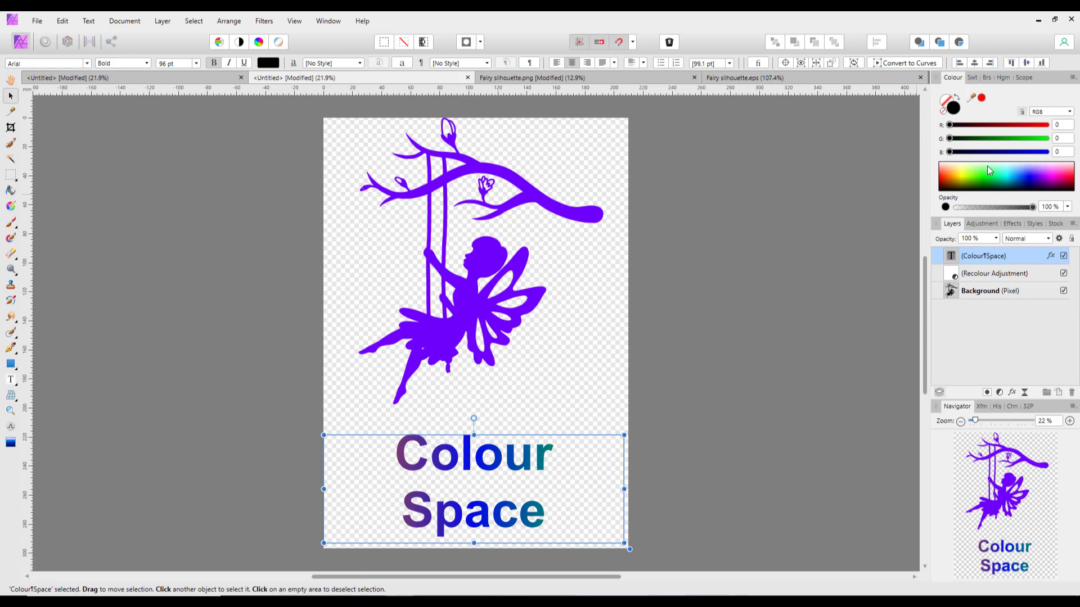
pyautogui.click(780, 77)
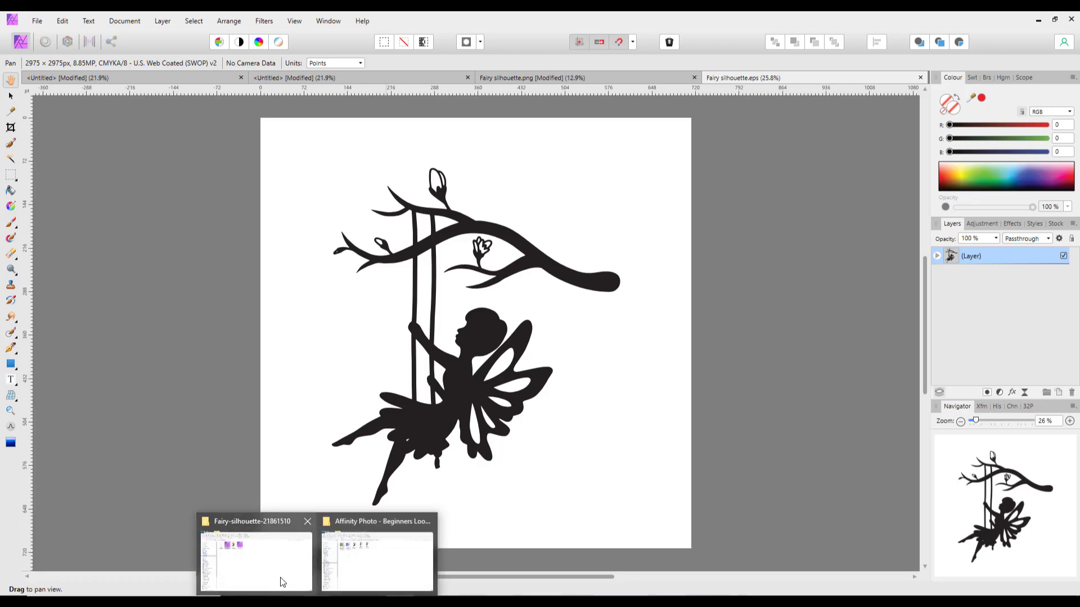
pyautogui.click(280, 579)
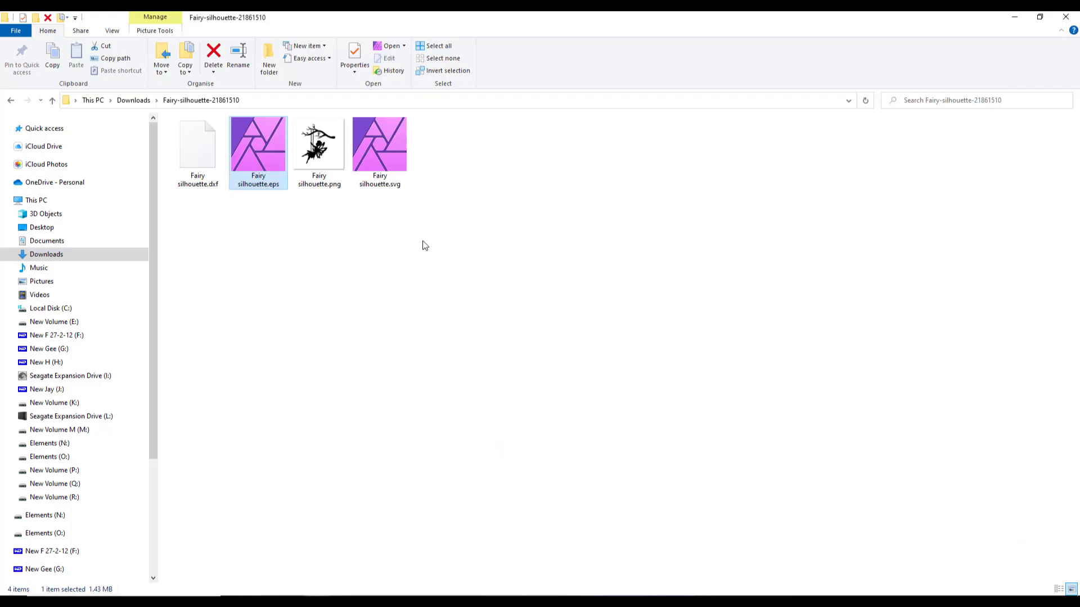
pyautogui.click(383, 157)
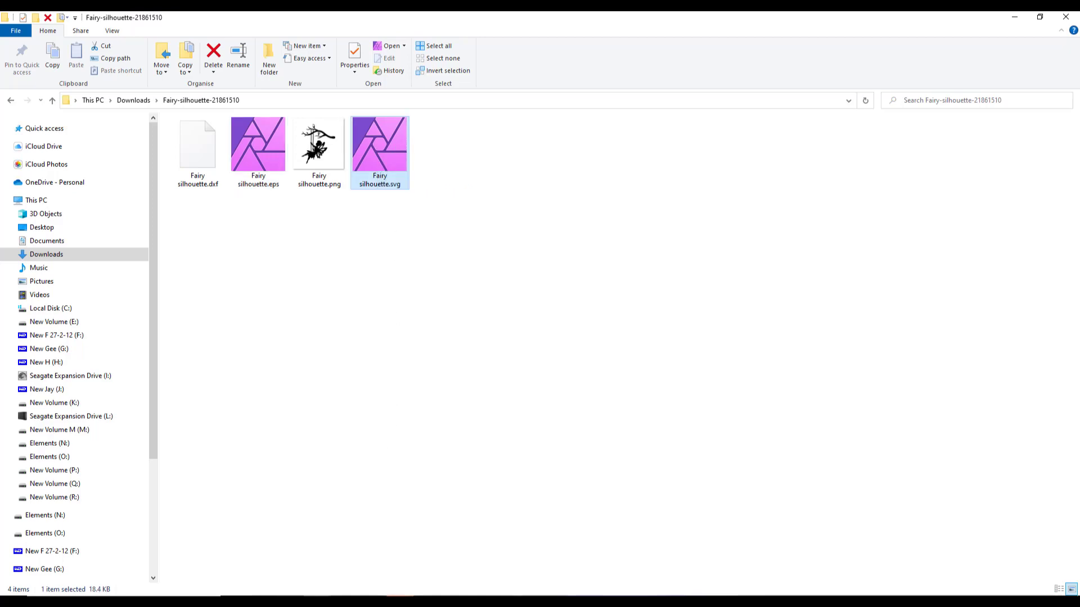
# - Open Fairy silhouette.svg in Affinity Photo as a 714 × 714px sRGB document
pyautogui.press('Return')
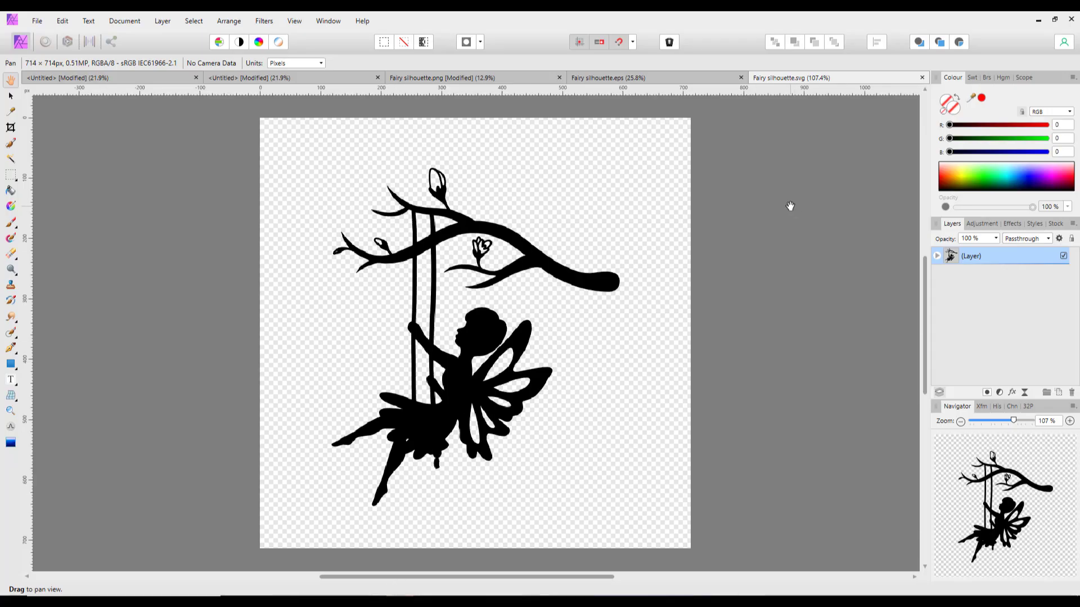